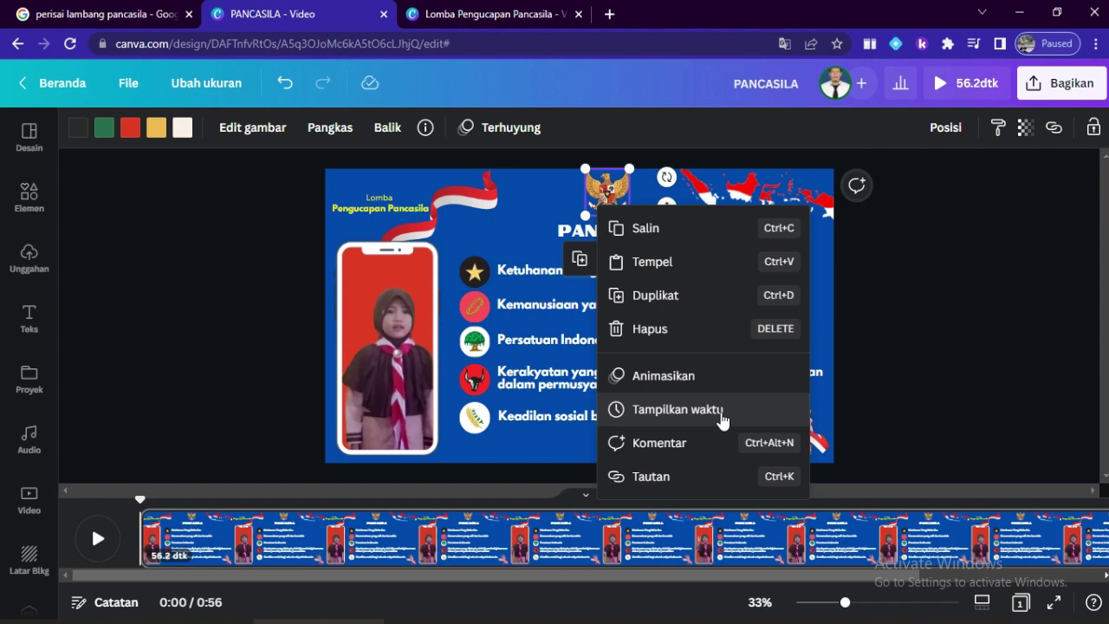
- Show the Garuda logo's timing, check the timing list in Word, and trim the logo's start to 19 seconds
left_click(705, 415)
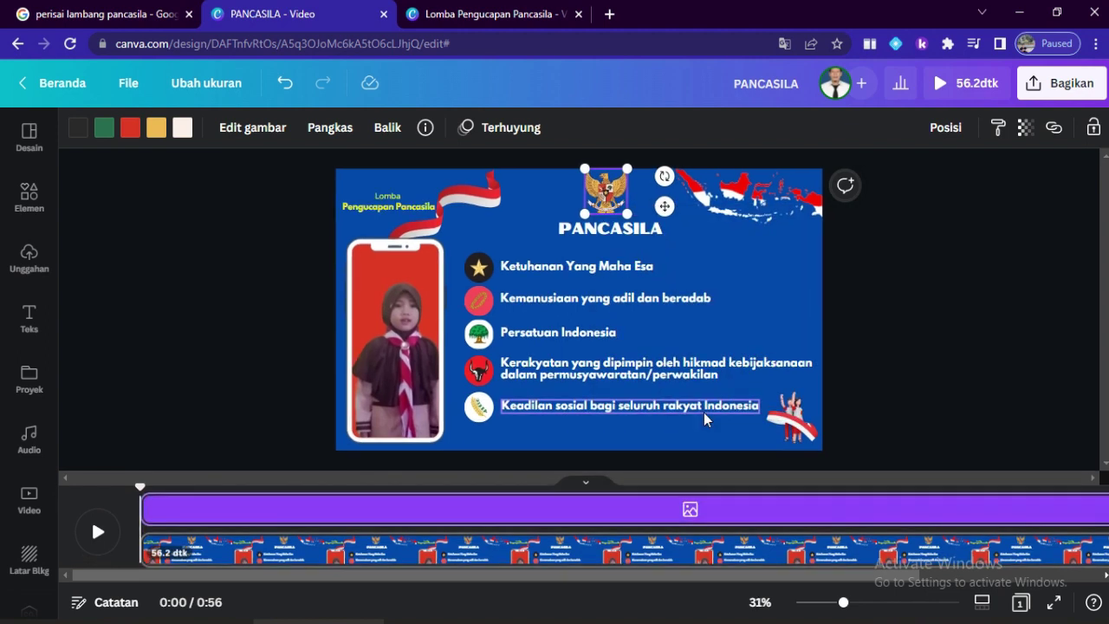
left_click(525, 514)
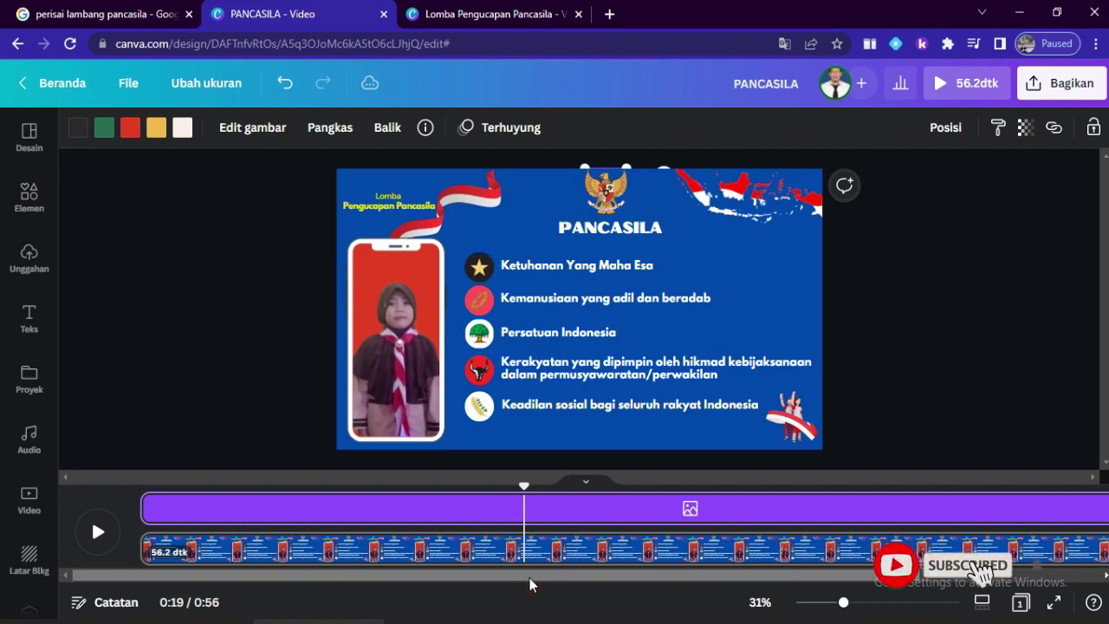
left_click(530, 578)
left_click_drag(530, 578, 425, 583)
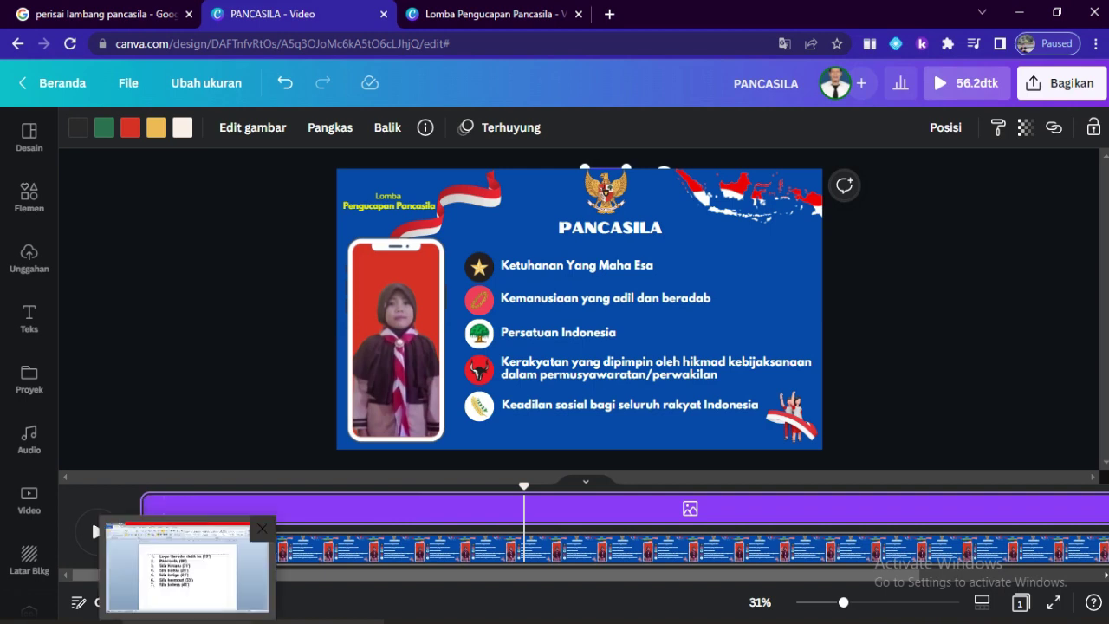
left_click(187, 623)
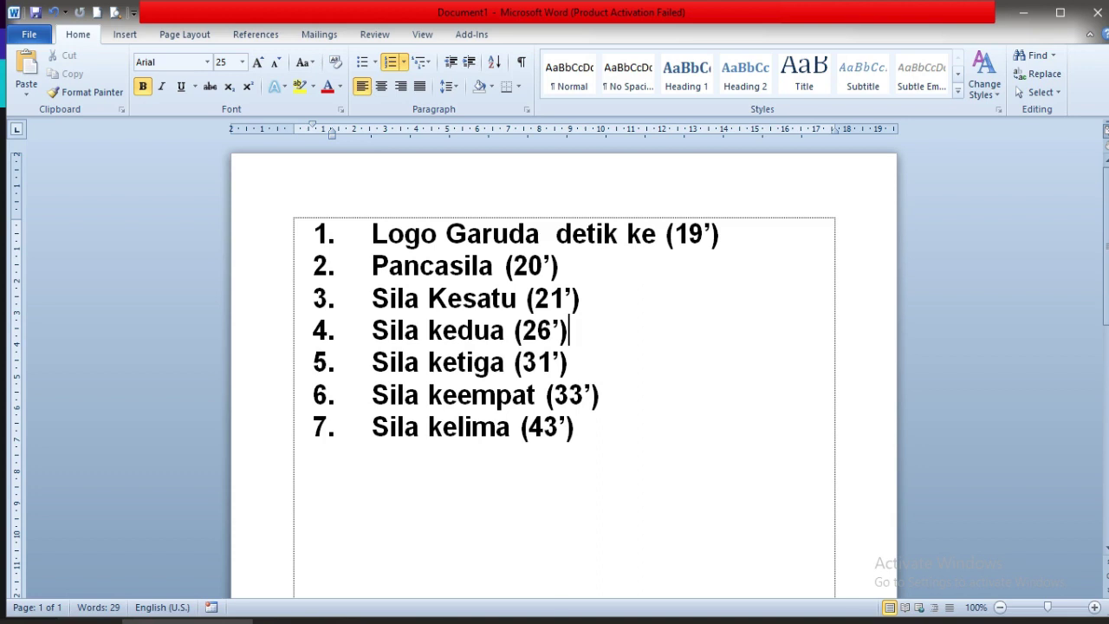
left_click(319, 623)
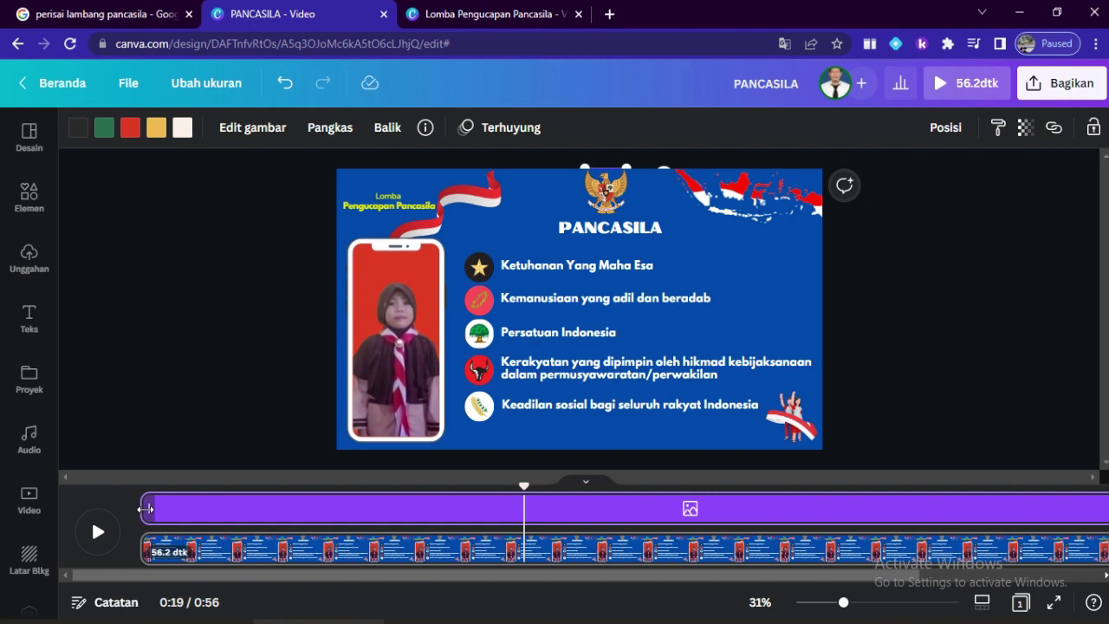
left_click_drag(146, 509, 517, 510)
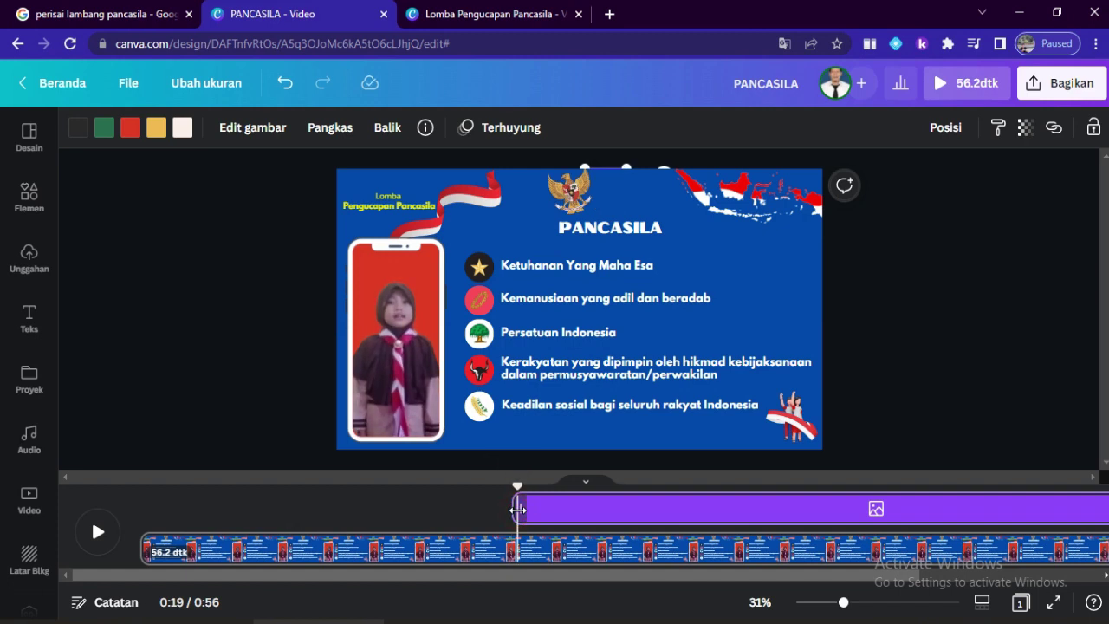
- Check the title's time in the Word list and trim the "PANCASILA" title's start to 20 seconds
left_click(606, 232)
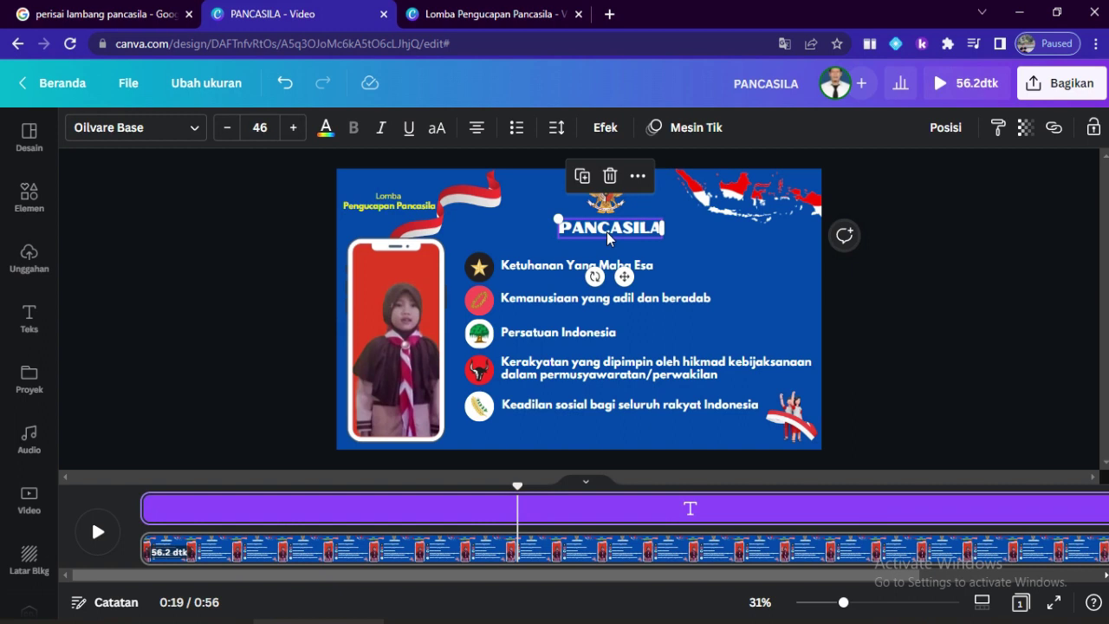
mouse_move(186, 622)
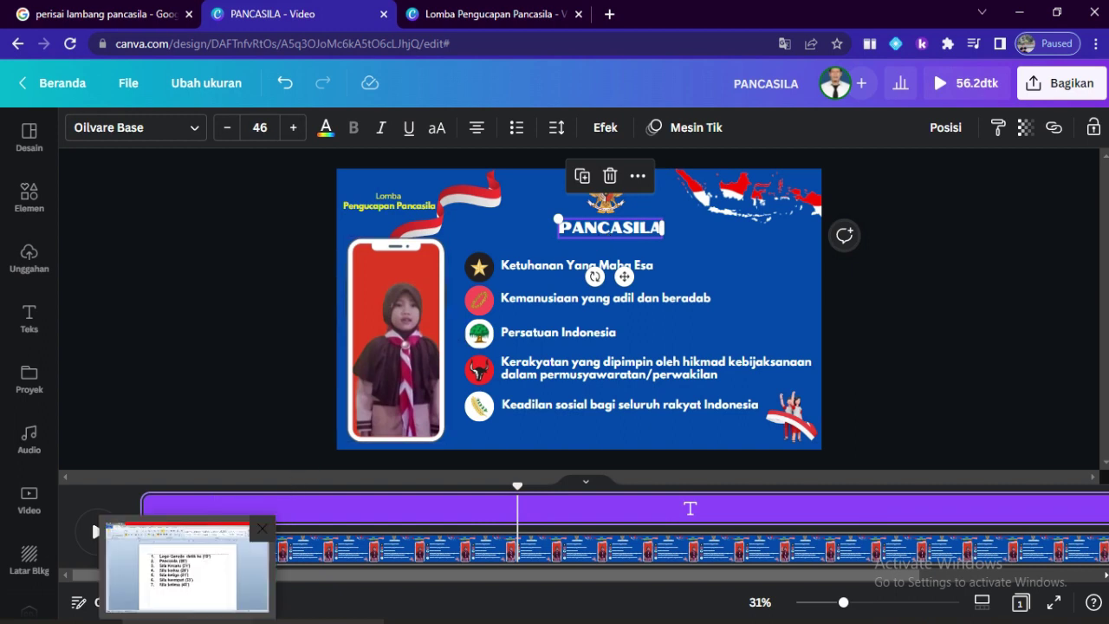
left_click(187, 568)
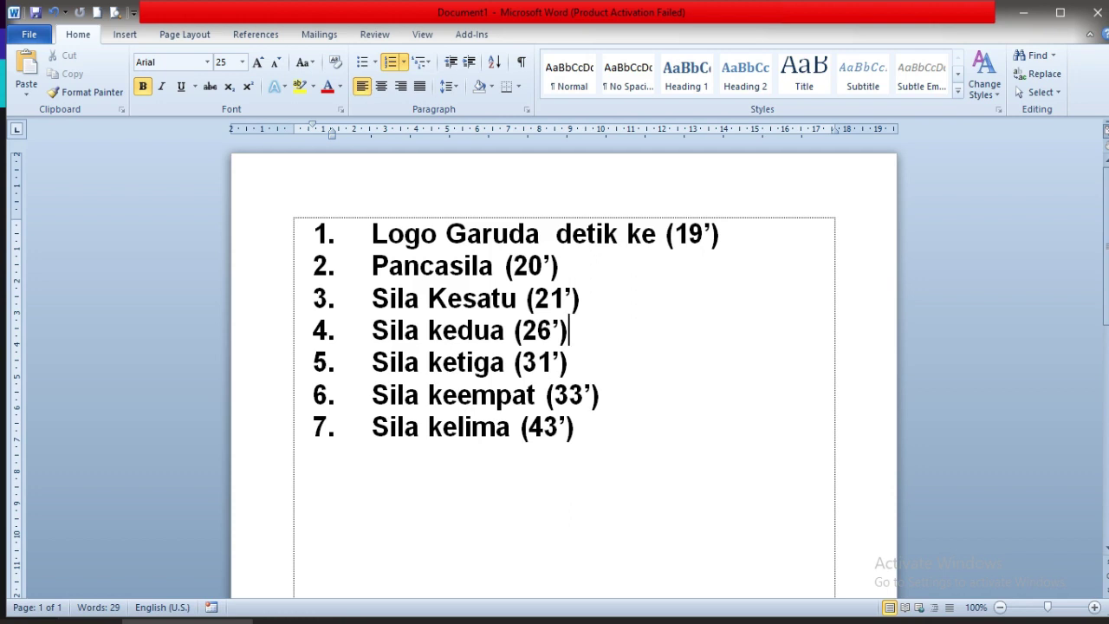
left_click(318, 620)
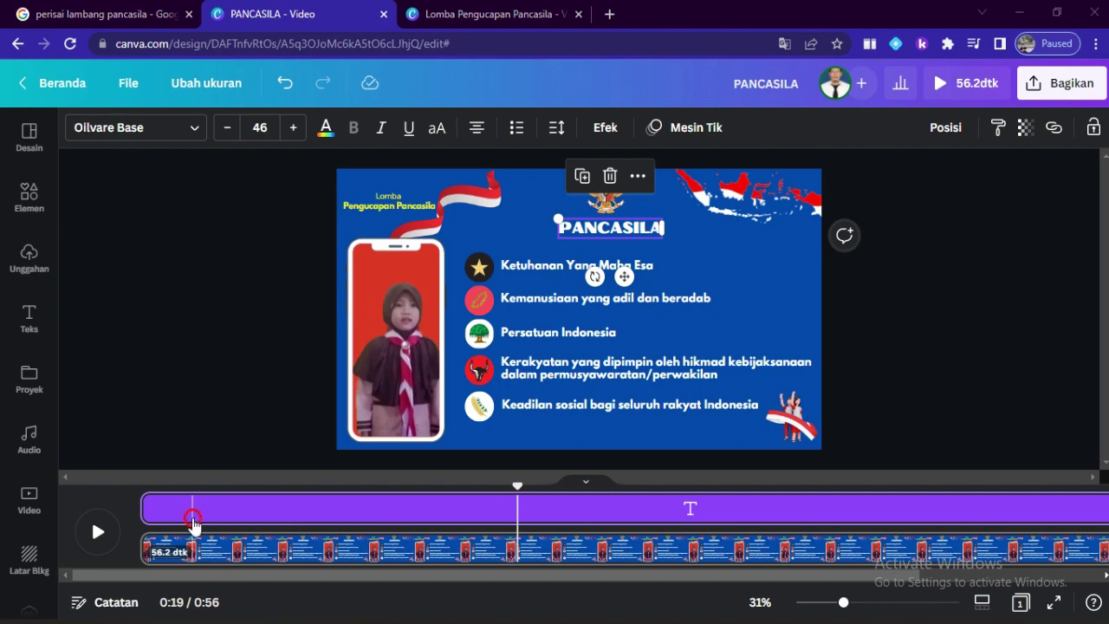
left_click_drag(153, 506, 539, 513)
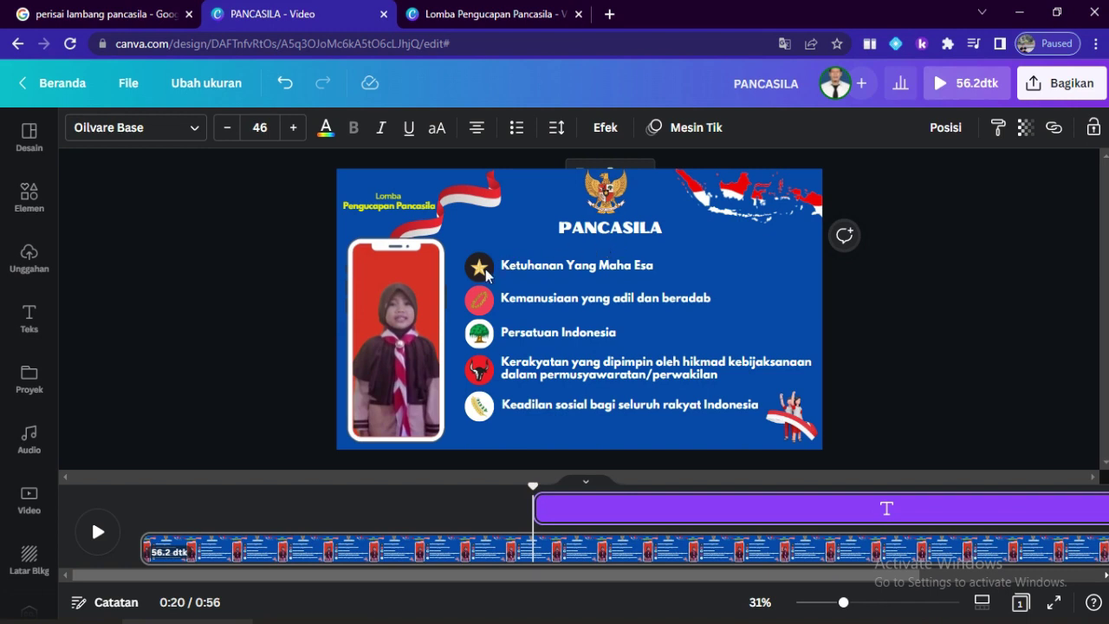
- Trim the star icon's timing so that it starts at 21.0 seconds
left_click(487, 275)
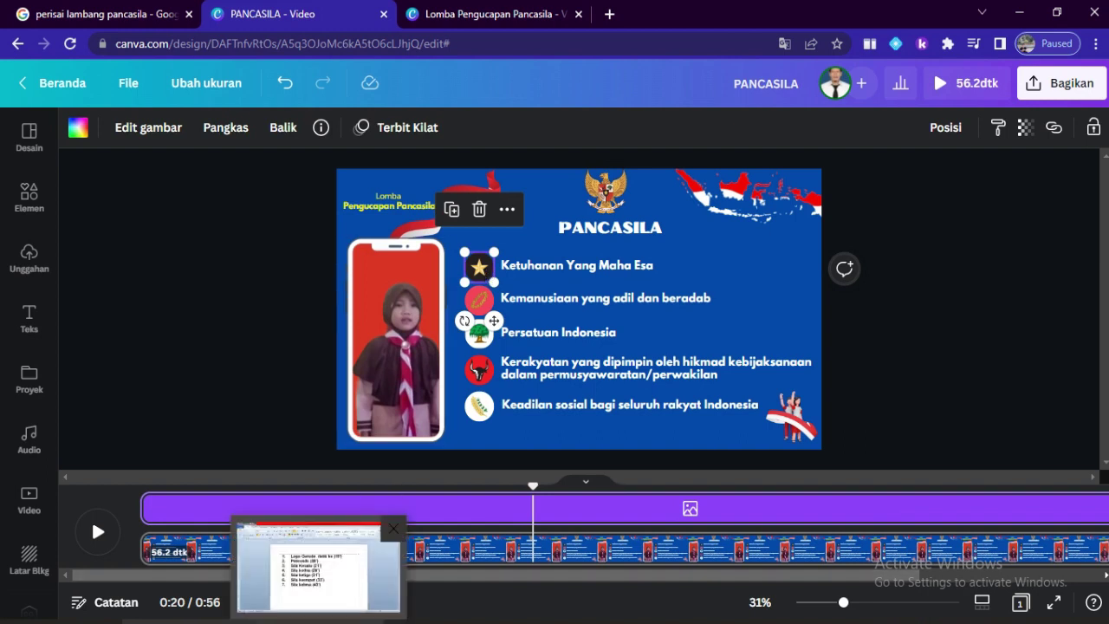
left_click(319, 623)
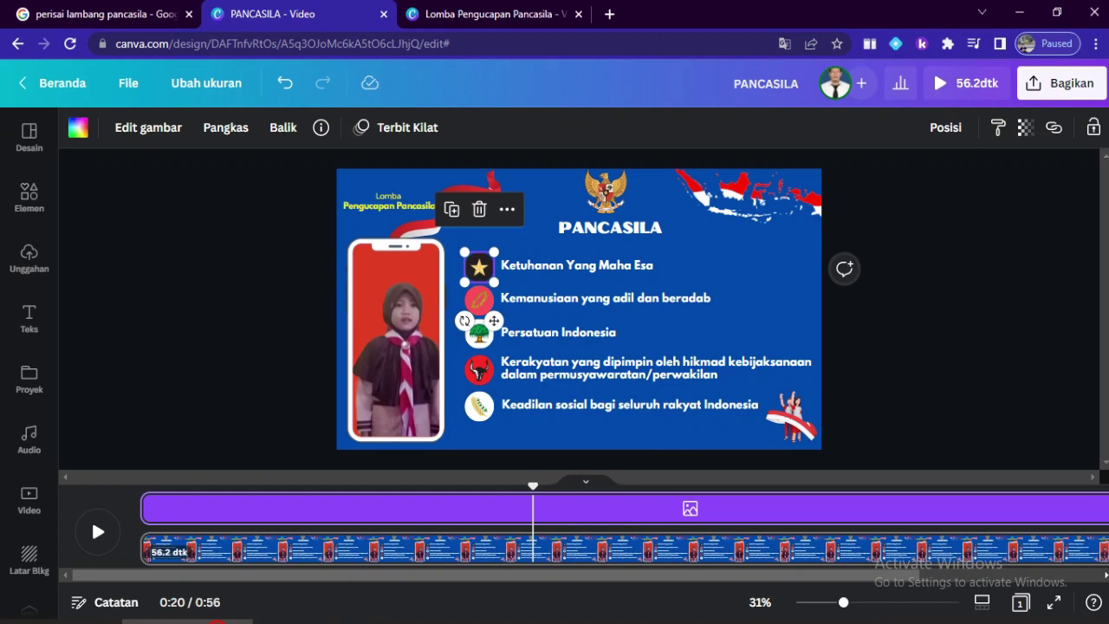
left_click(219, 617)
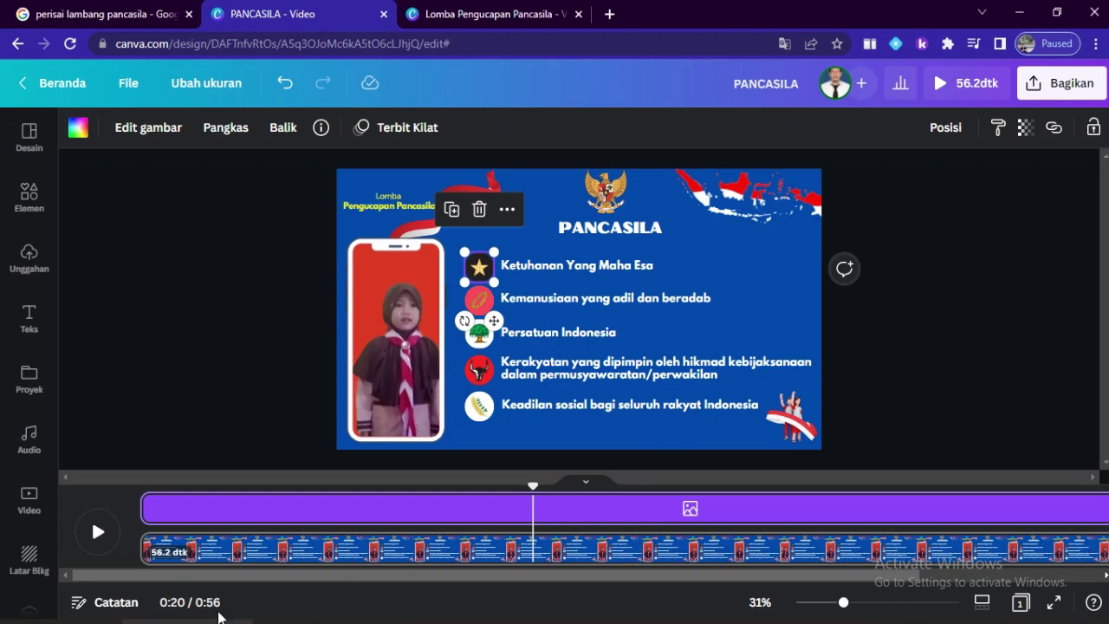
left_click_drag(144, 509, 561, 522)
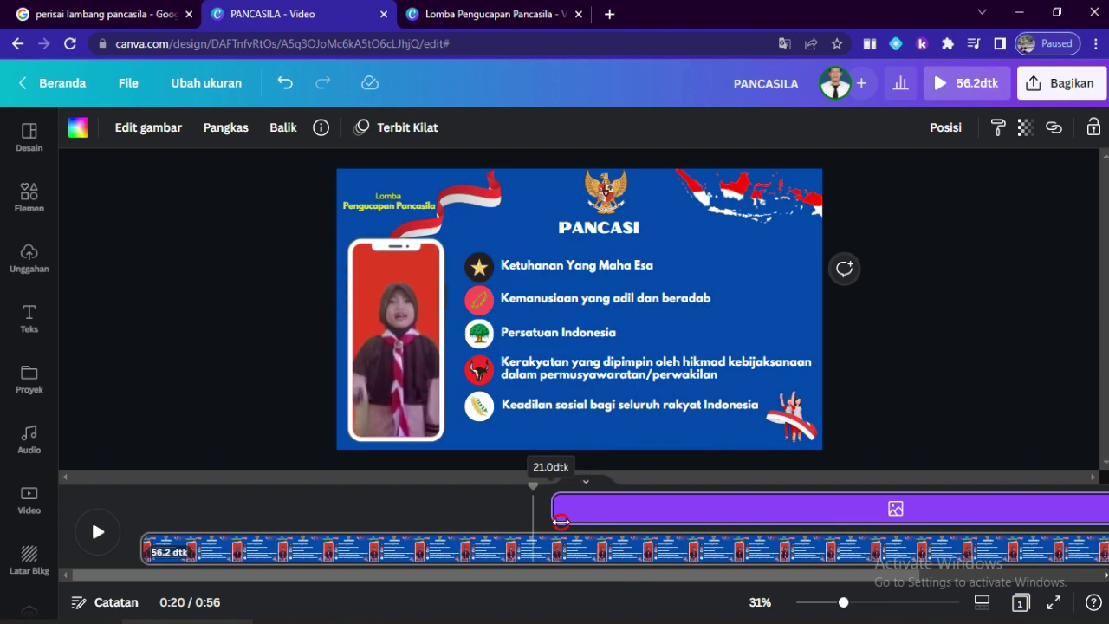
left_click_drag(562, 521, 561, 527)
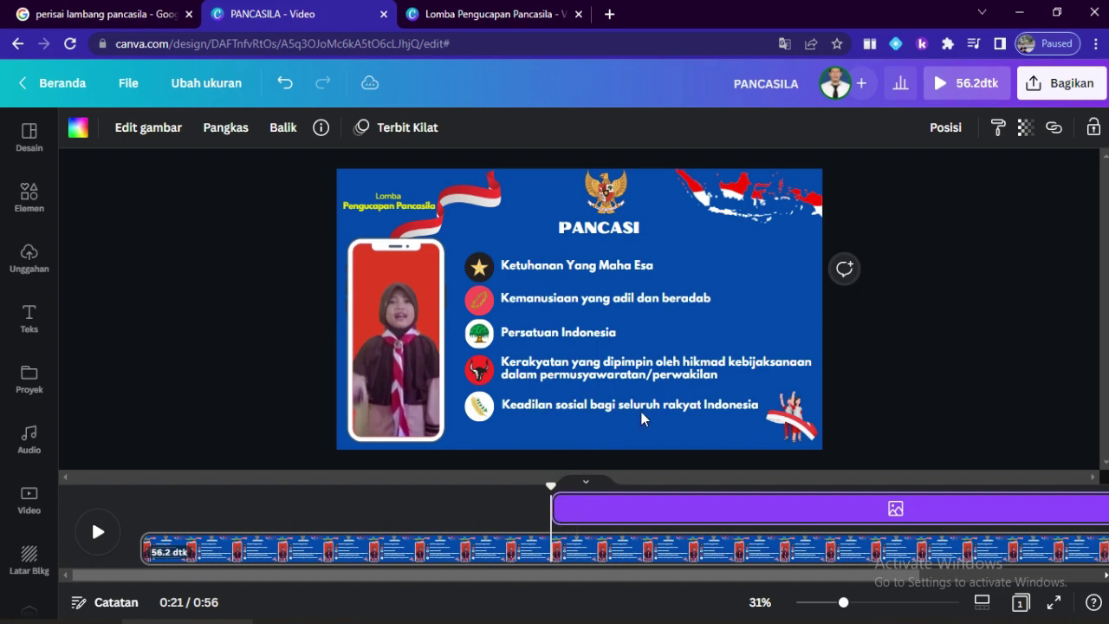
- Trim the "Ketuhanan Yang Maha Esa" text's timing so that it starts at about 21 seconds
left_click(615, 273)
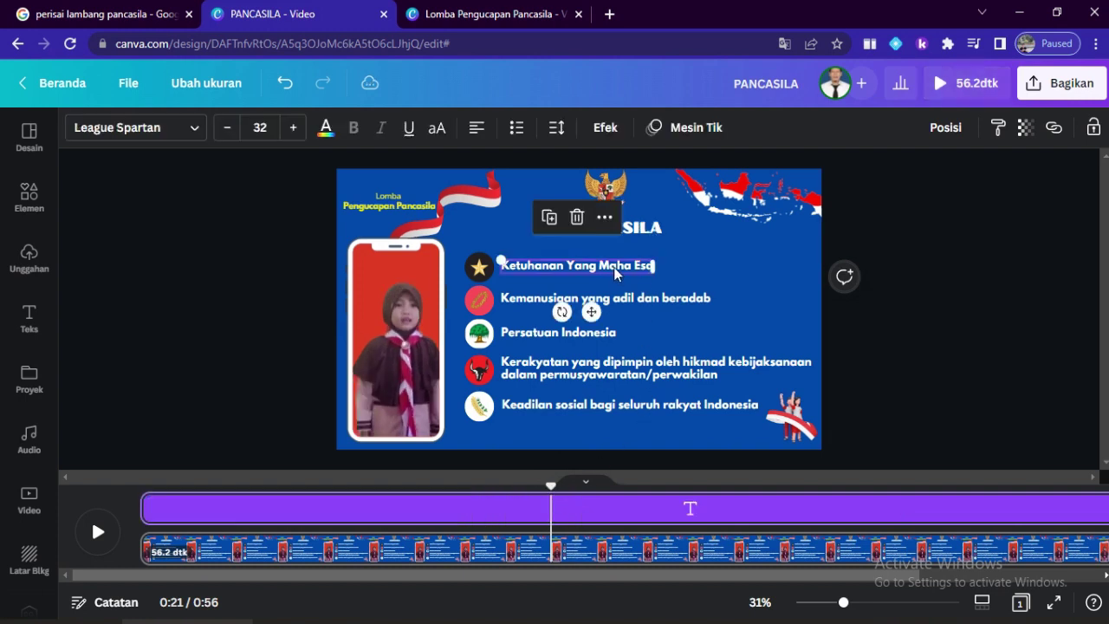
mouse_move(318, 623)
left_click_drag(145, 508, 567, 515)
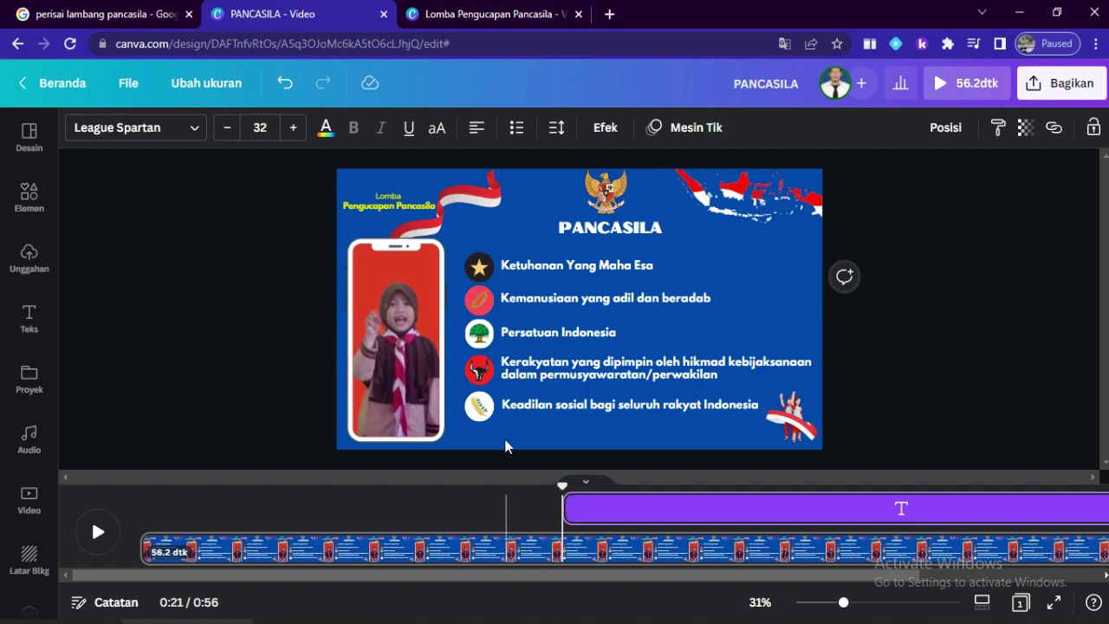
- Look up the second principle's time in the Word list and trim the chain icon's start to 26 seconds
left_click(487, 309)
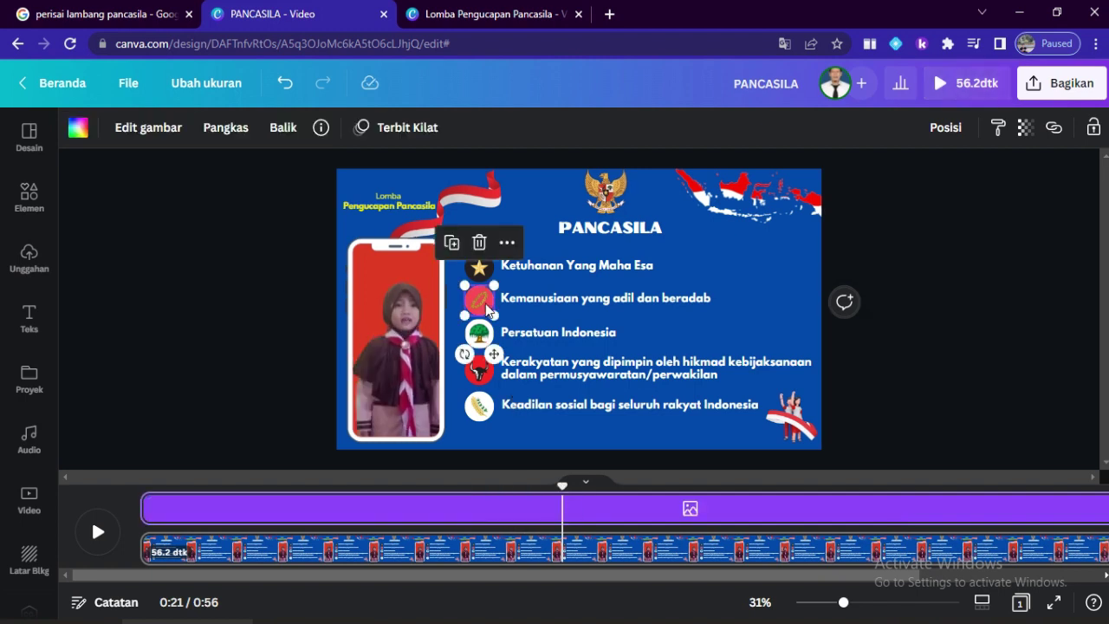
left_click(349, 621)
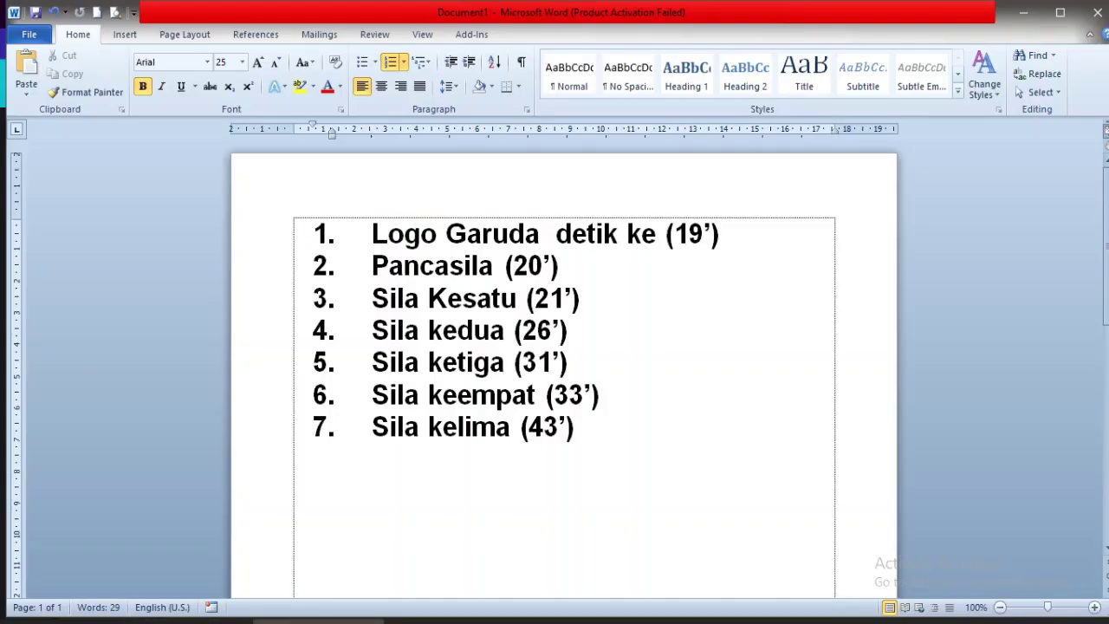
mouse_move(187, 620)
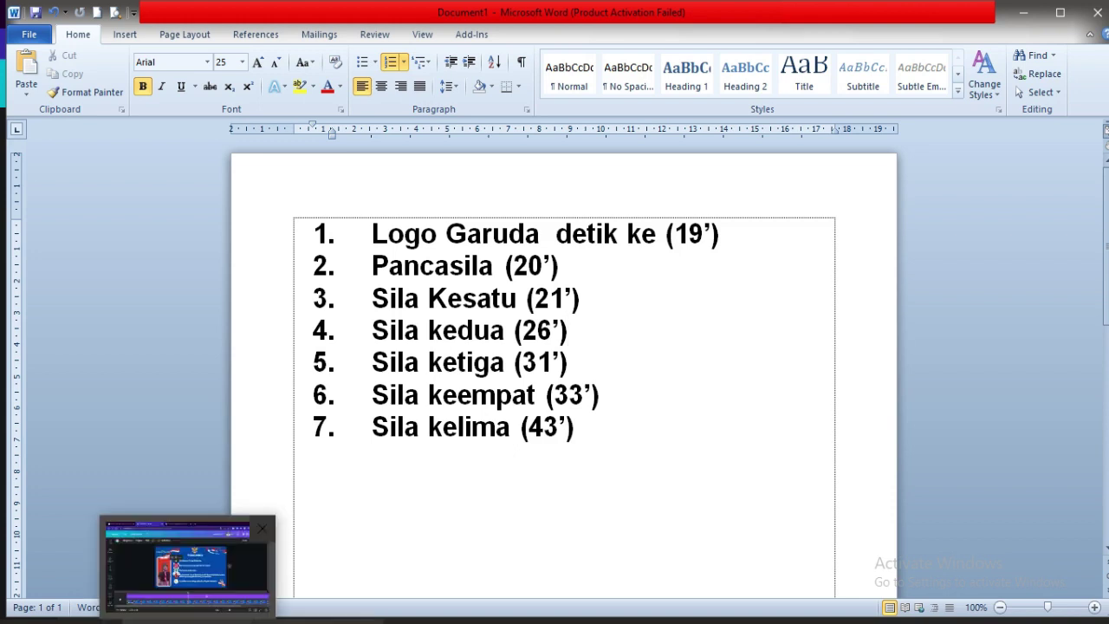
left_click(188, 563)
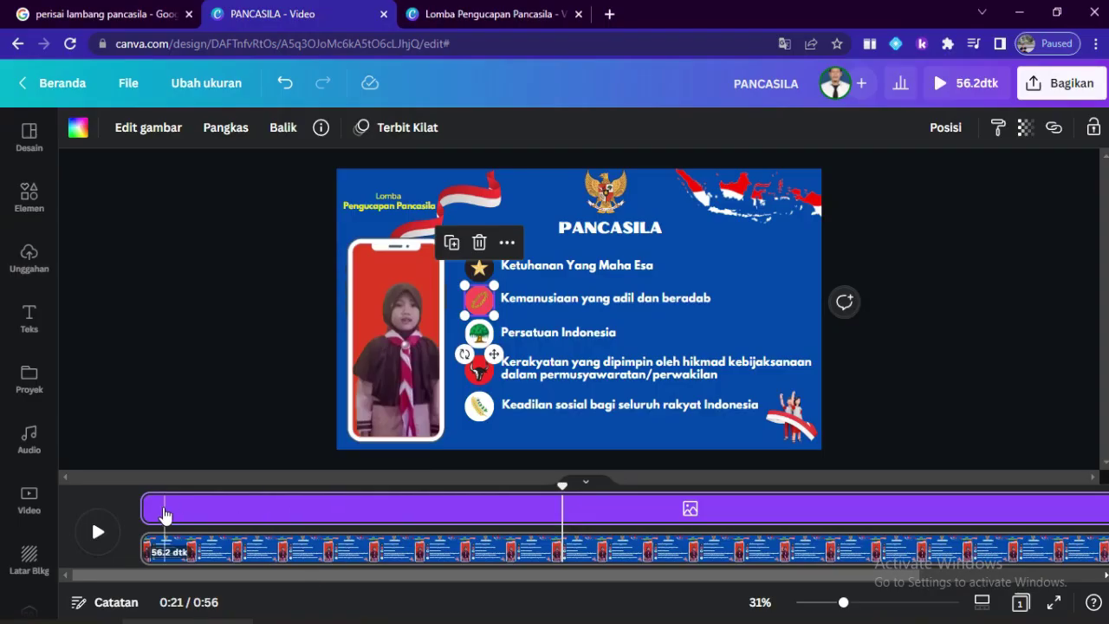
left_click_drag(165, 515, 657, 524)
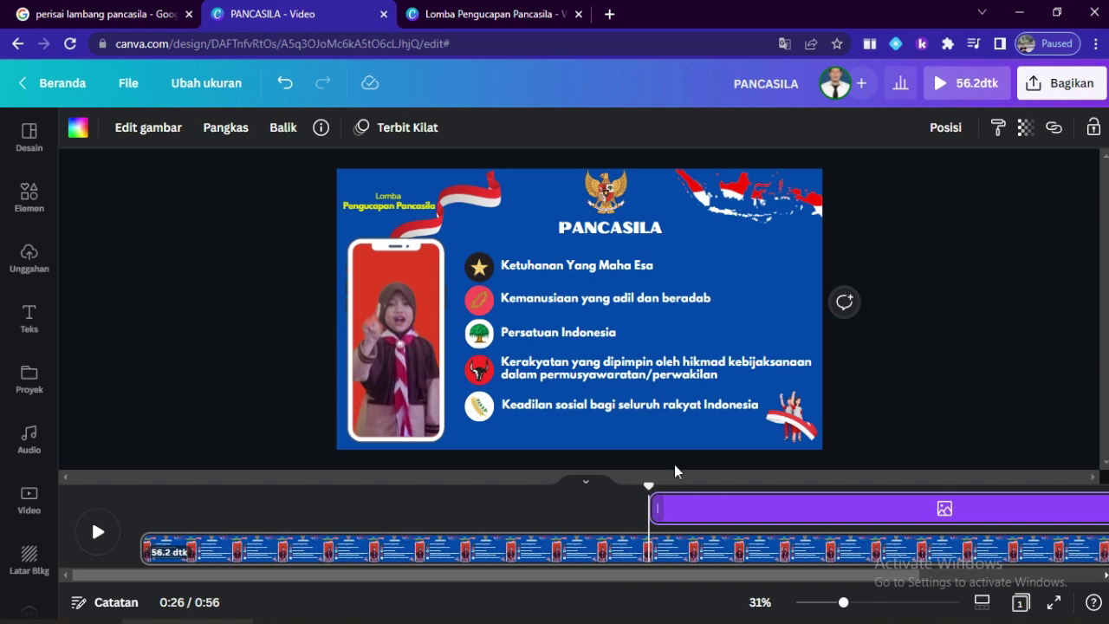
- Recheck the Word timing list and trim the "Kemanusiaan yang adil dan beradab" text's start to about 26 seconds
left_click(634, 302)
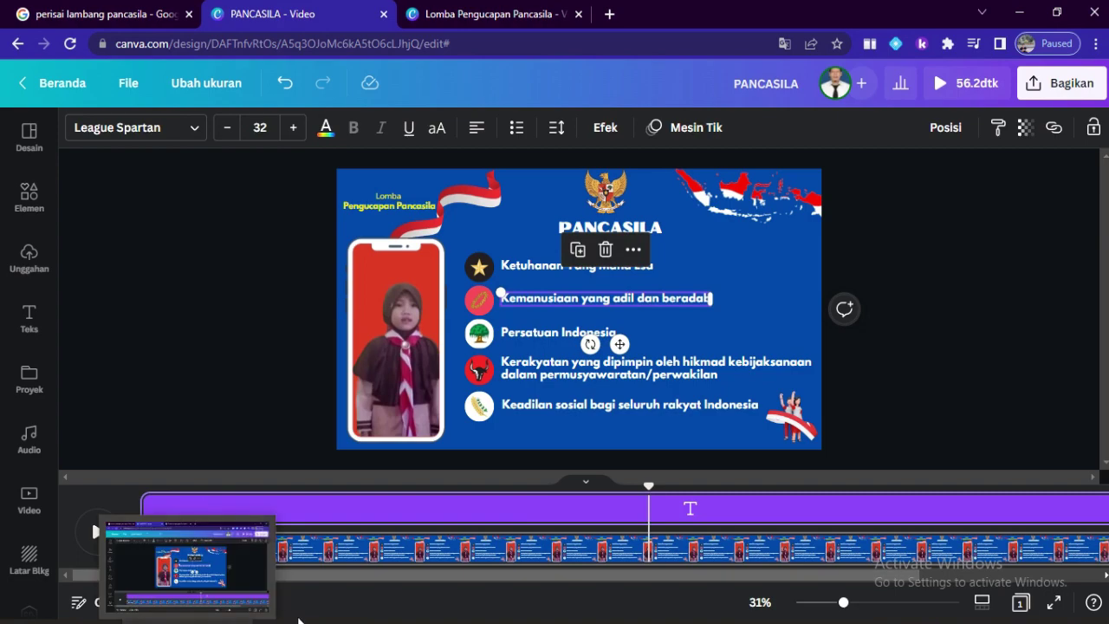
mouse_move(319, 620)
left_click(319, 567)
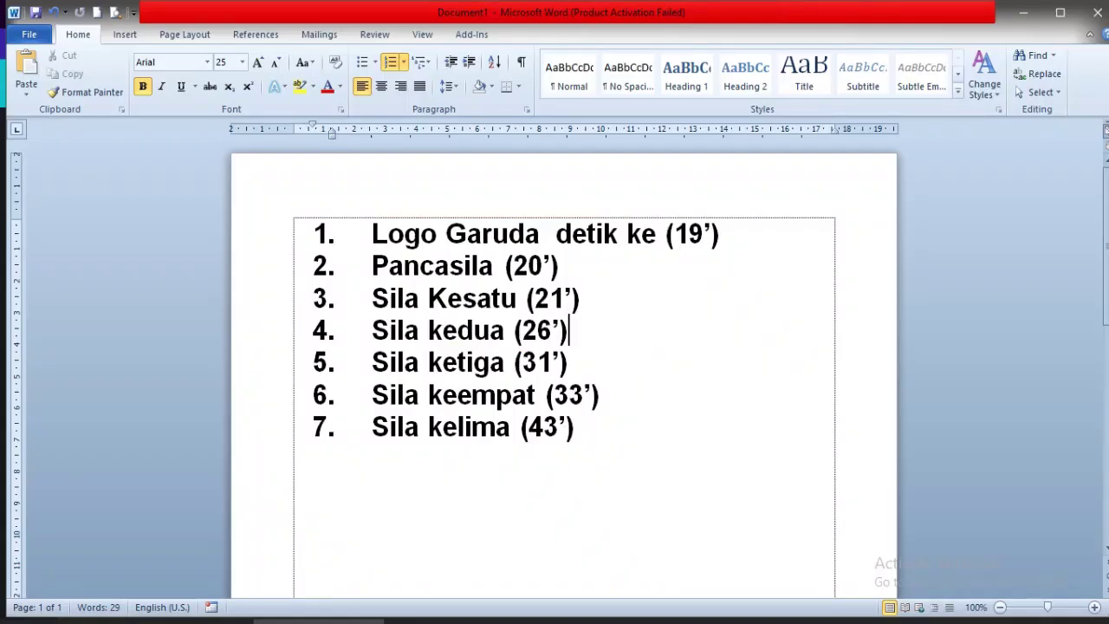
left_click(218, 606)
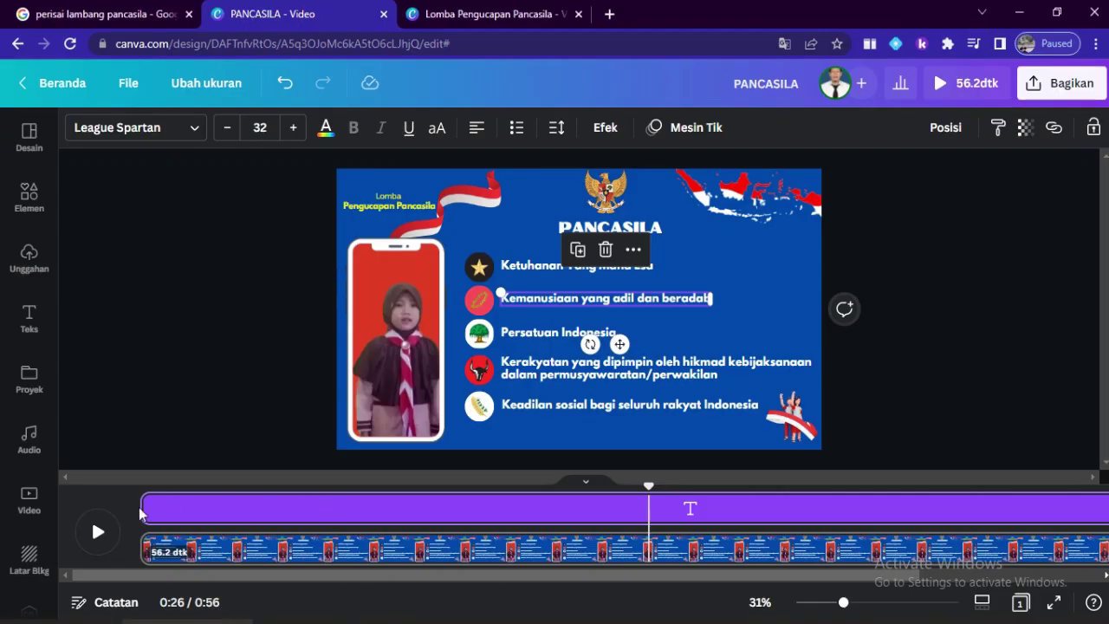
left_click_drag(147, 506, 422, 509)
left_click_drag(532, 510, 668, 528)
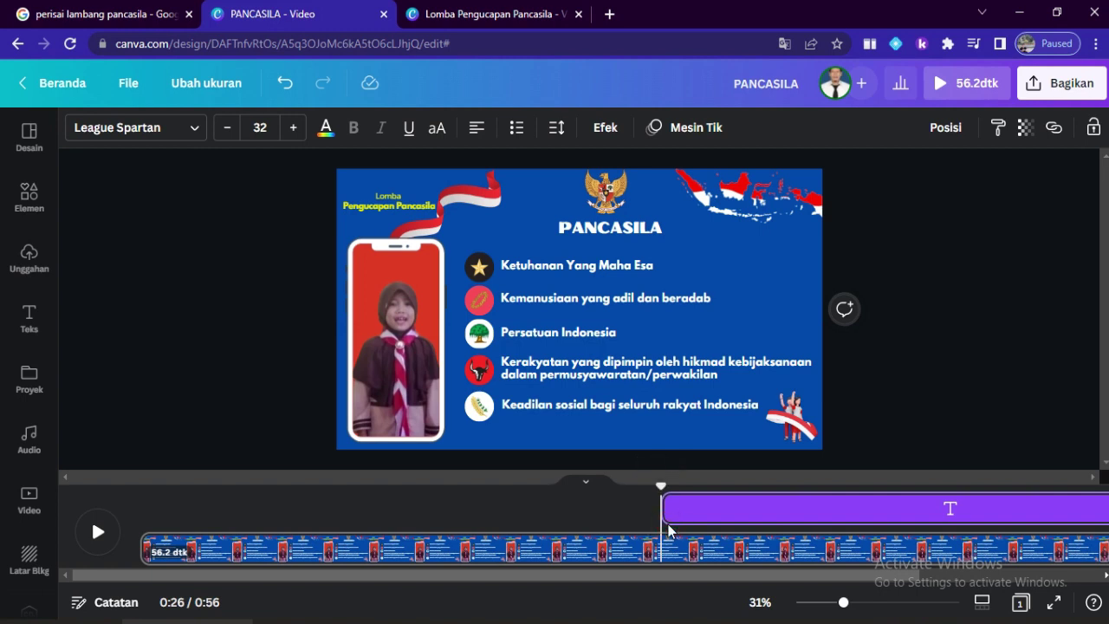
- Look up the third principle's time in the Word list and trim the tree icon's start to 31 seconds
left_click(481, 343)
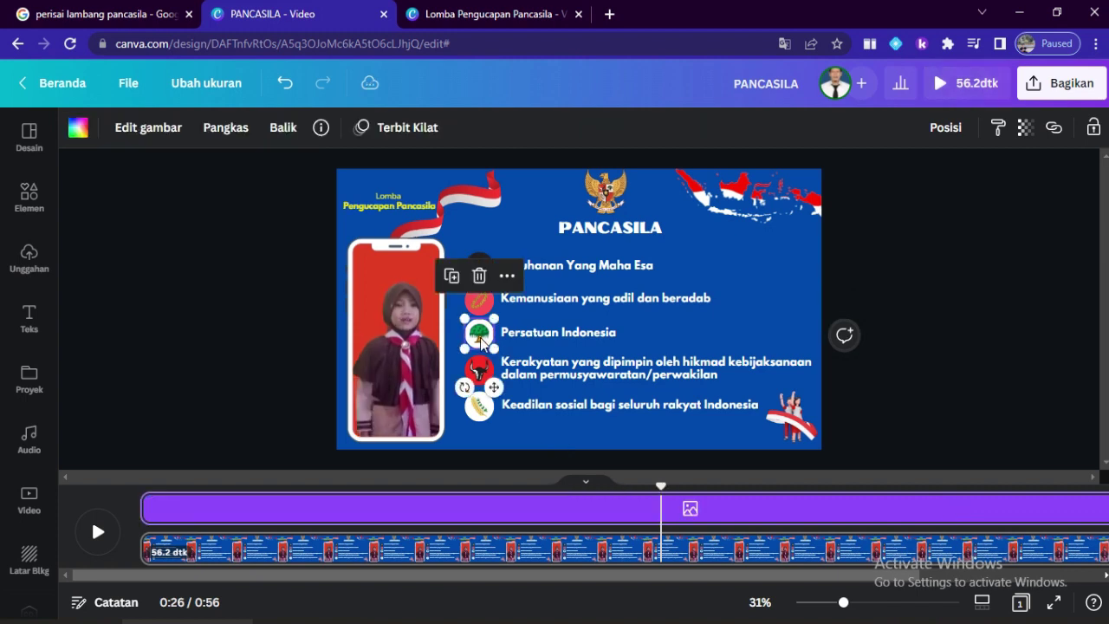
mouse_move(320, 616)
left_click(320, 563)
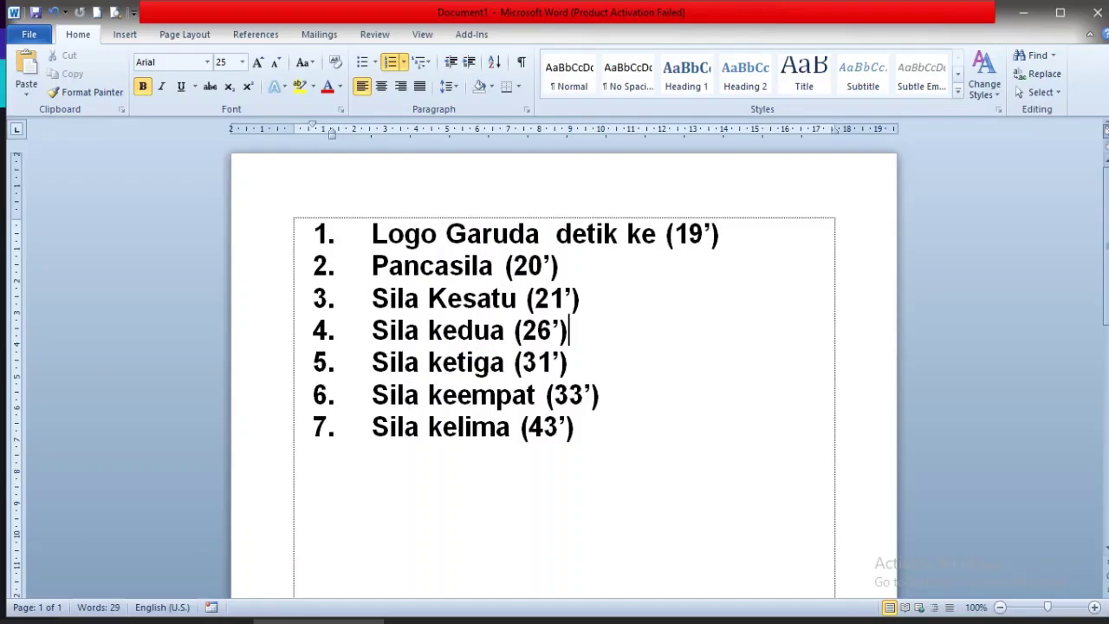
mouse_move(186, 617)
left_click(185, 563)
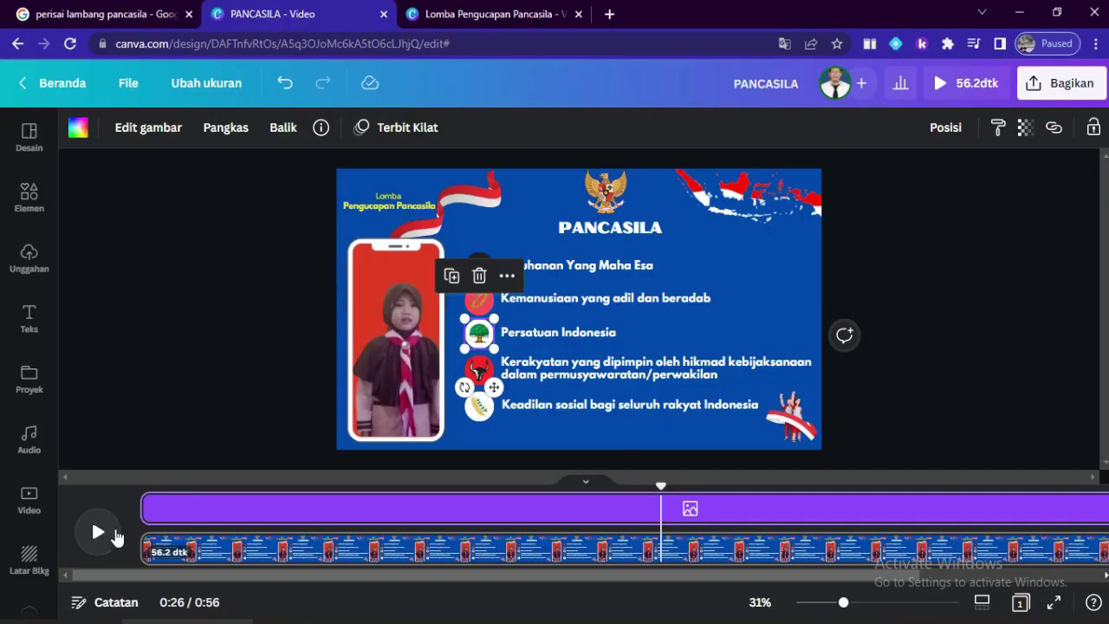
left_click_drag(149, 511, 756, 519)
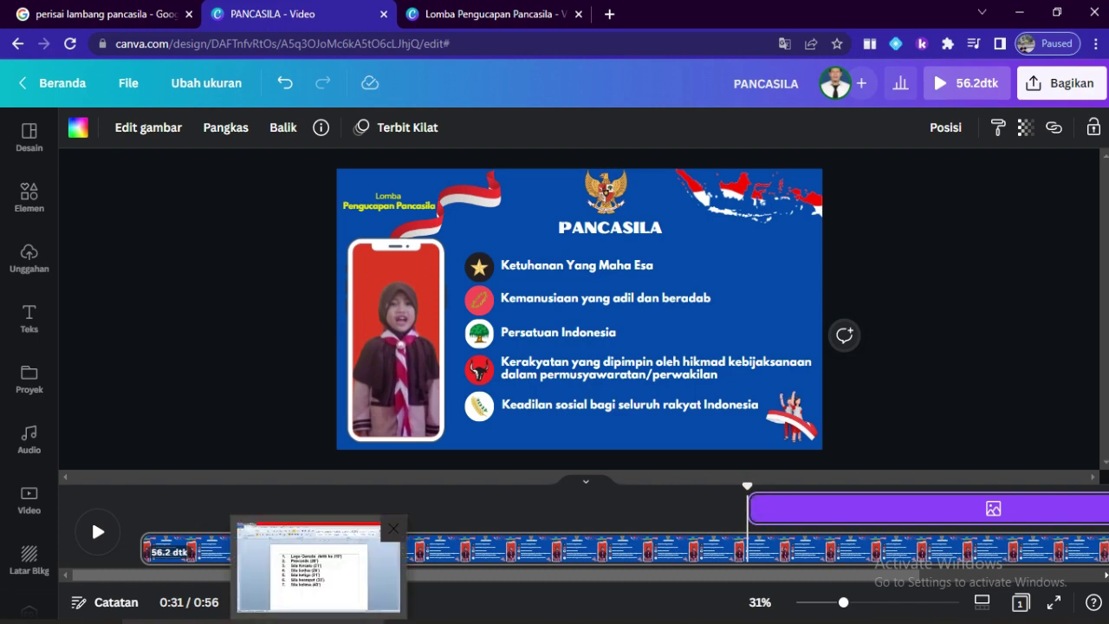
- Recheck the third principle's time in the Word list and trim the "Persatuan Indonesia" text's start to about 31 seconds
left_click(545, 334)
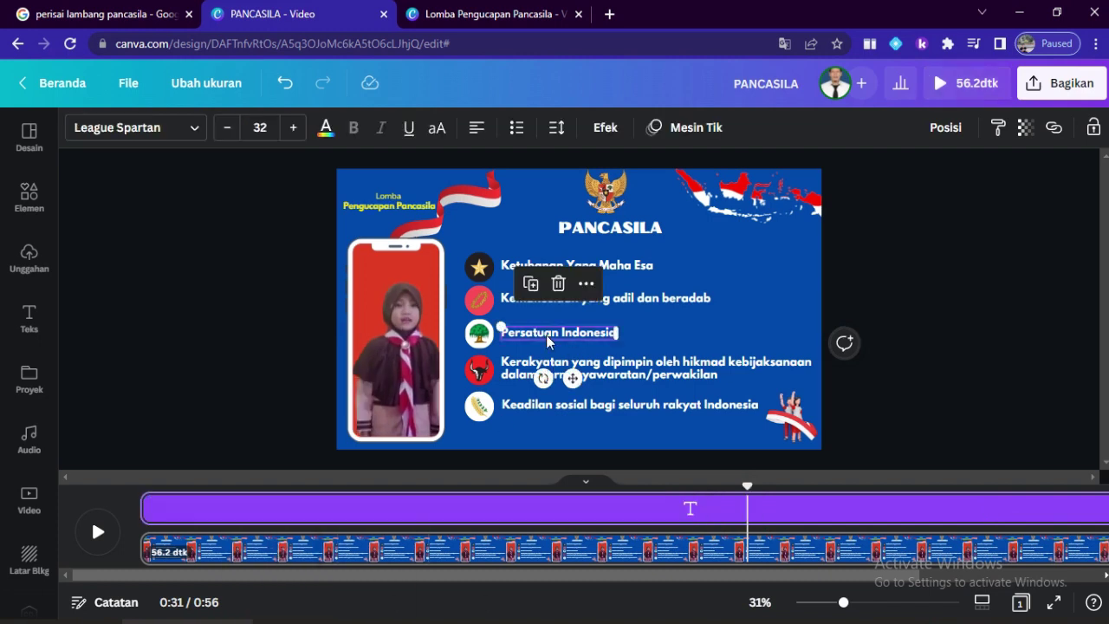
left_click(318, 567)
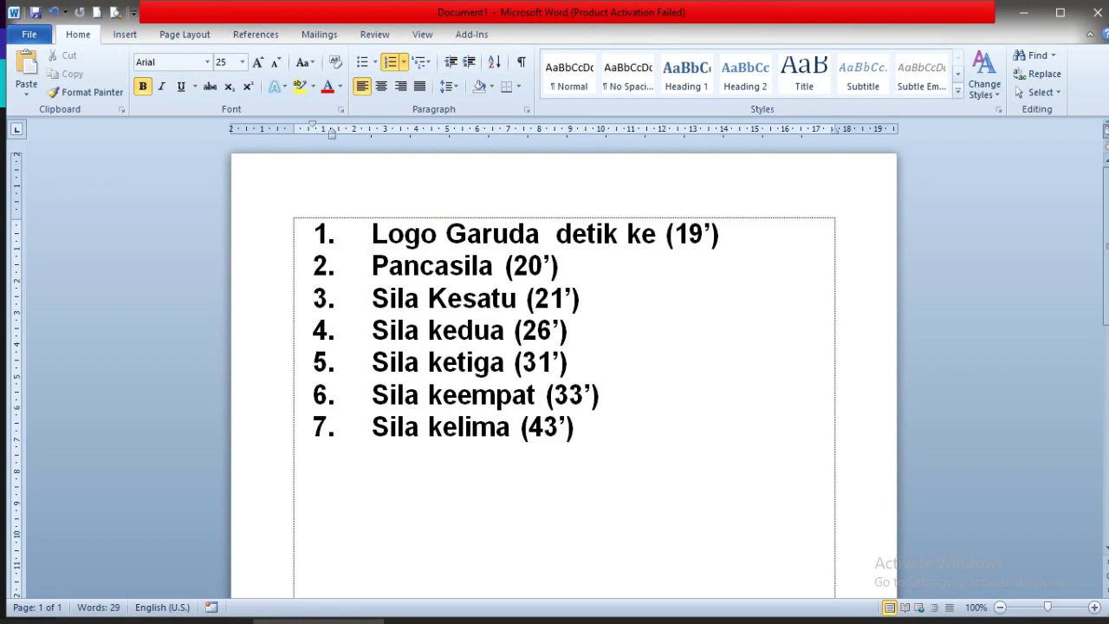
mouse_move(186, 620)
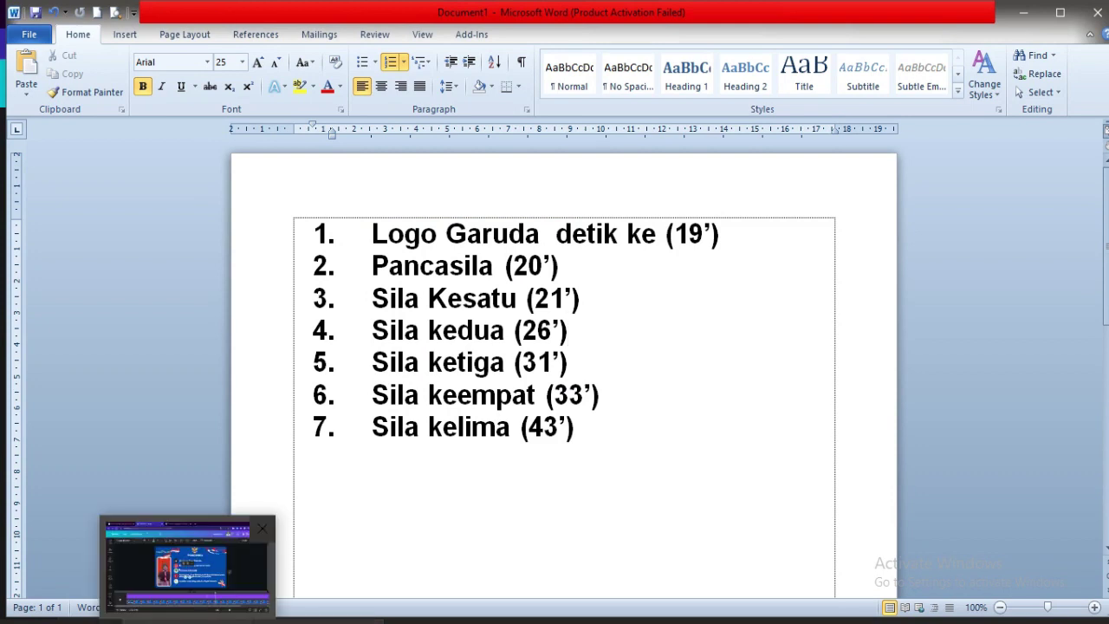
left_click(187, 563)
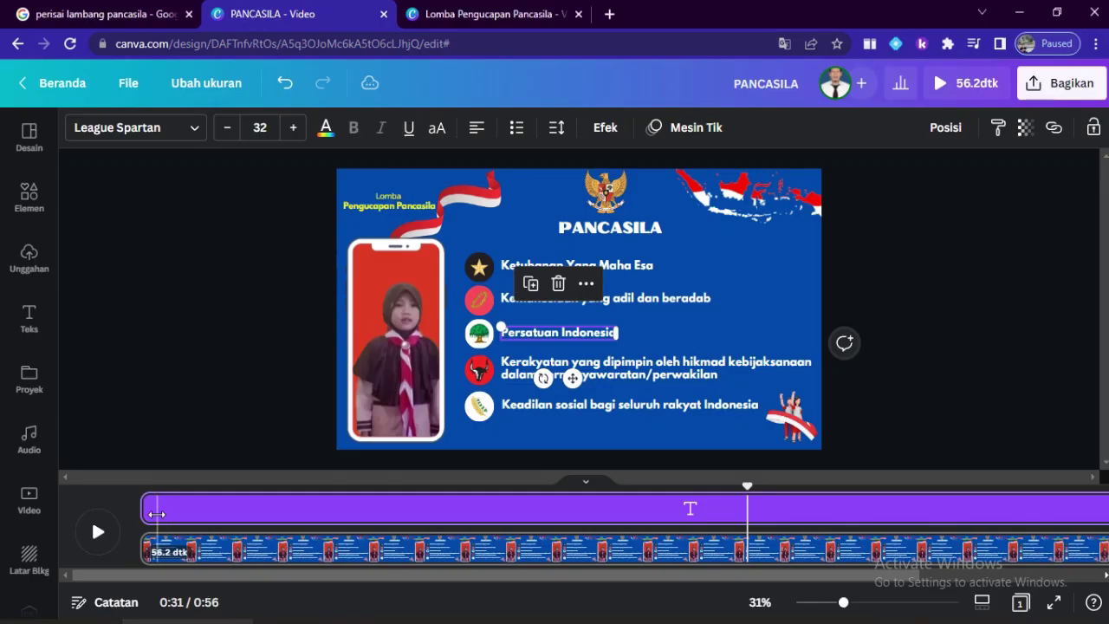
left_click_drag(144, 512, 764, 510)
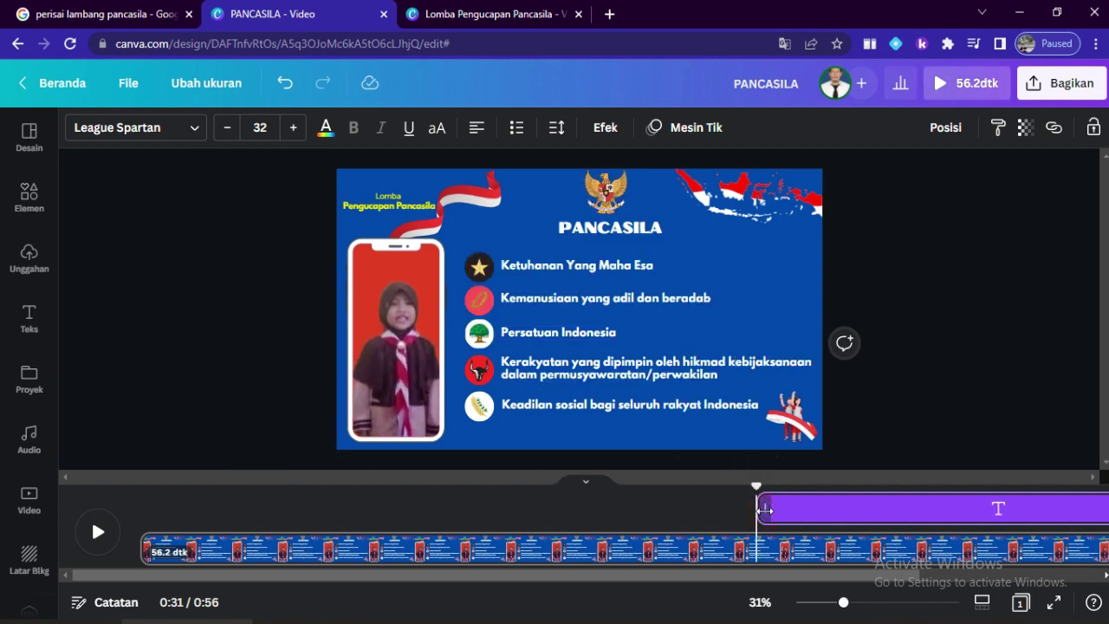
- Look up the fourth principle's time in the Word list, try trimming the bull icon's start to 33 seconds, and undo that trim
left_click(482, 372)
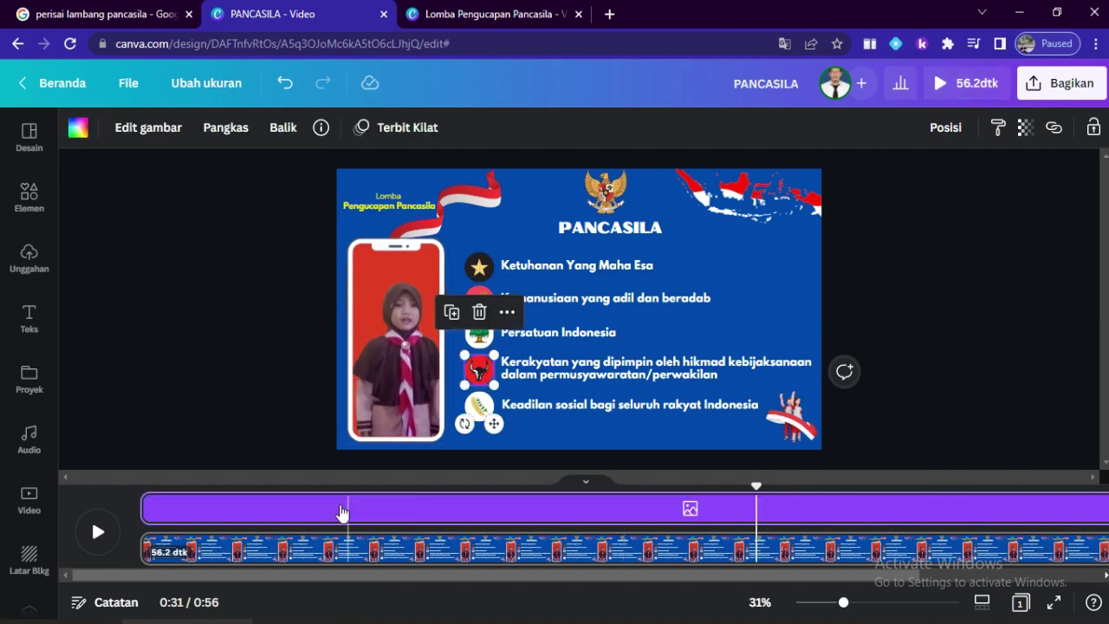
left_click(340, 617)
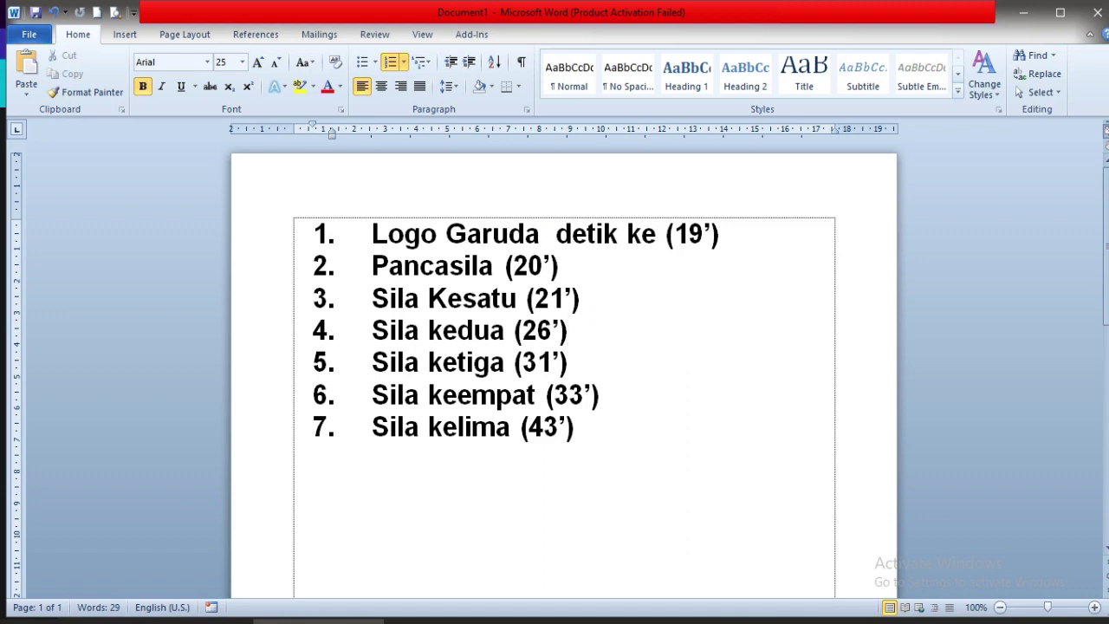
left_click(185, 617)
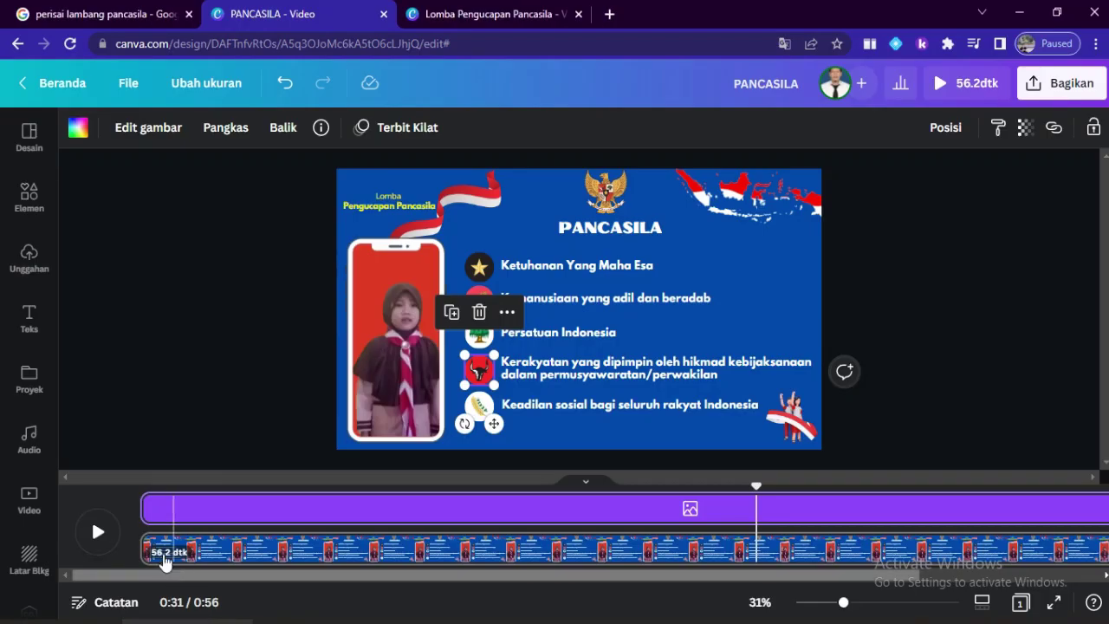
left_click_drag(149, 510, 795, 512)
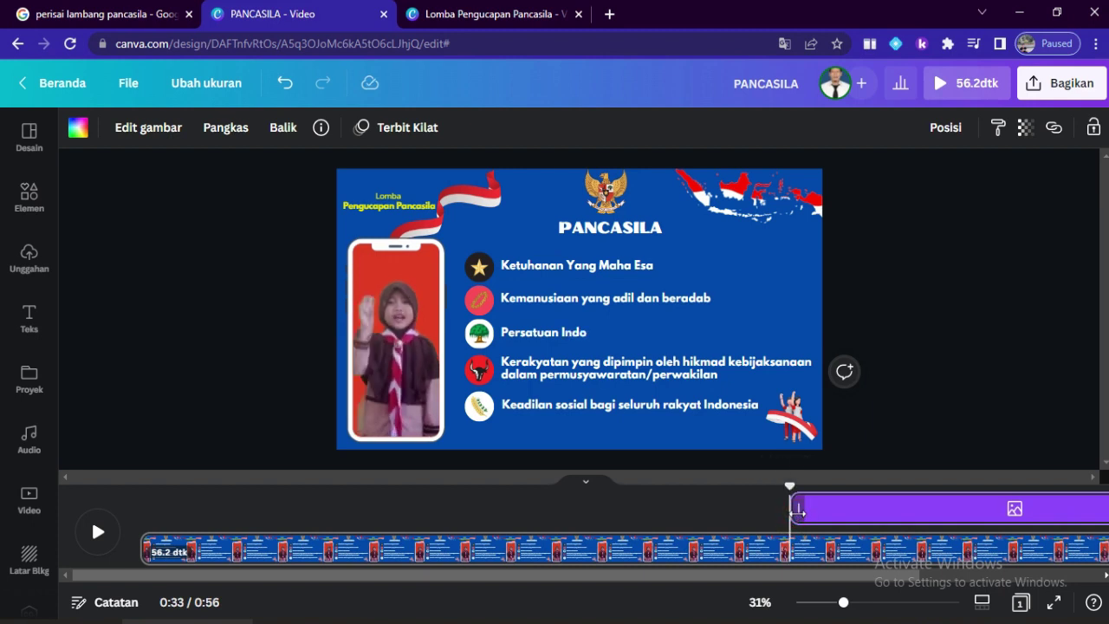
key("ctrl+z")
left_click_drag(796, 512, 146, 510)
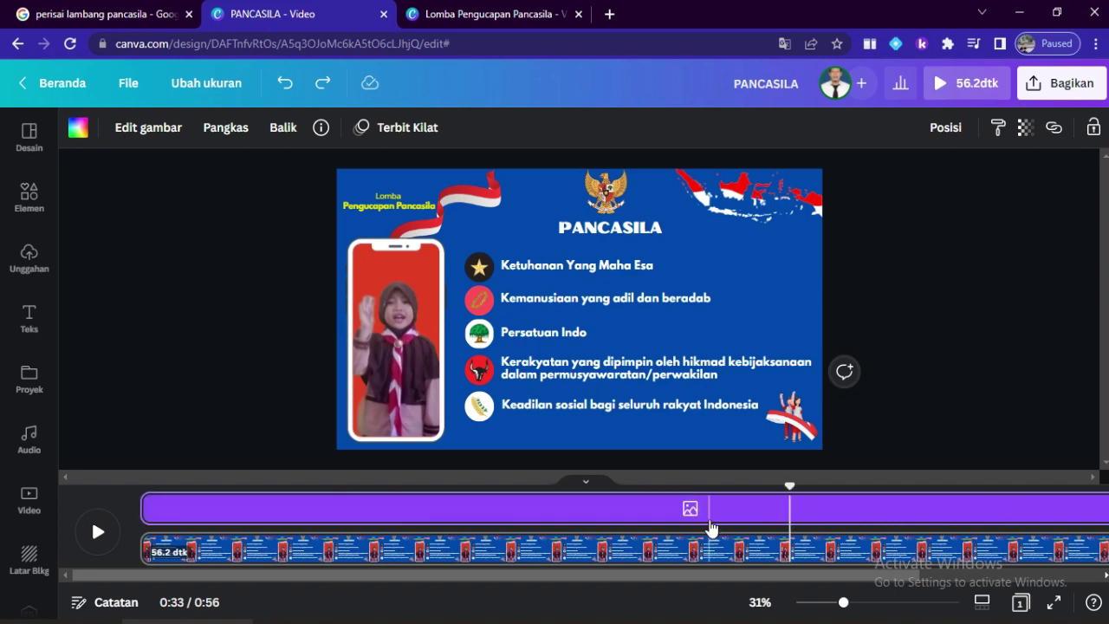
- Try shifting the "Persatuan Indonesia" text's start to about 29 seconds, and undo its timing trims
left_click(546, 337)
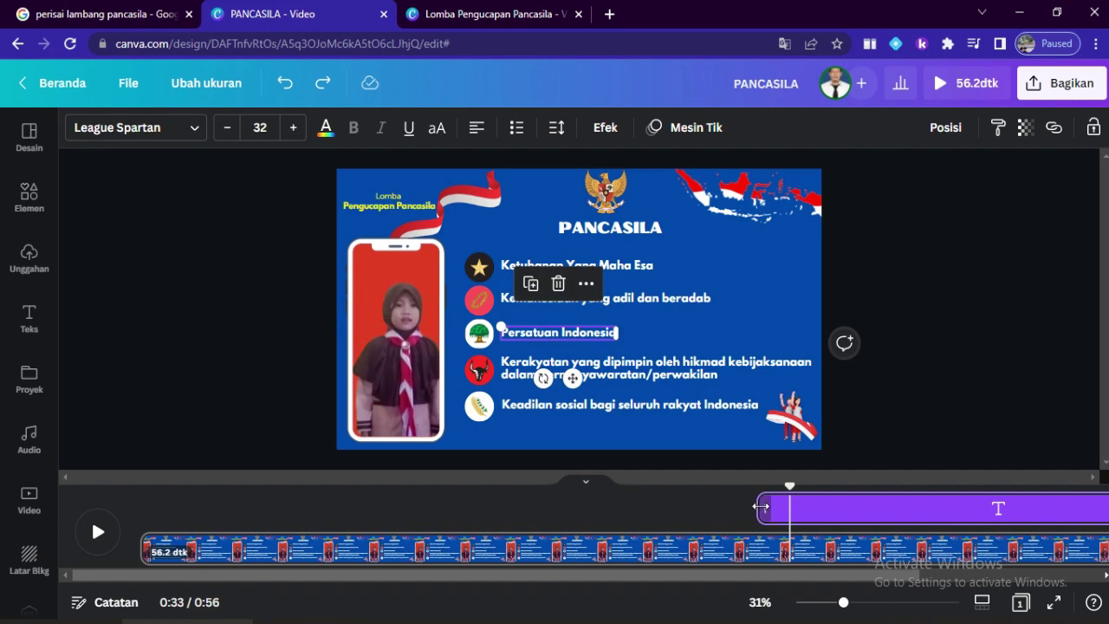
left_click_drag(770, 506, 782, 506)
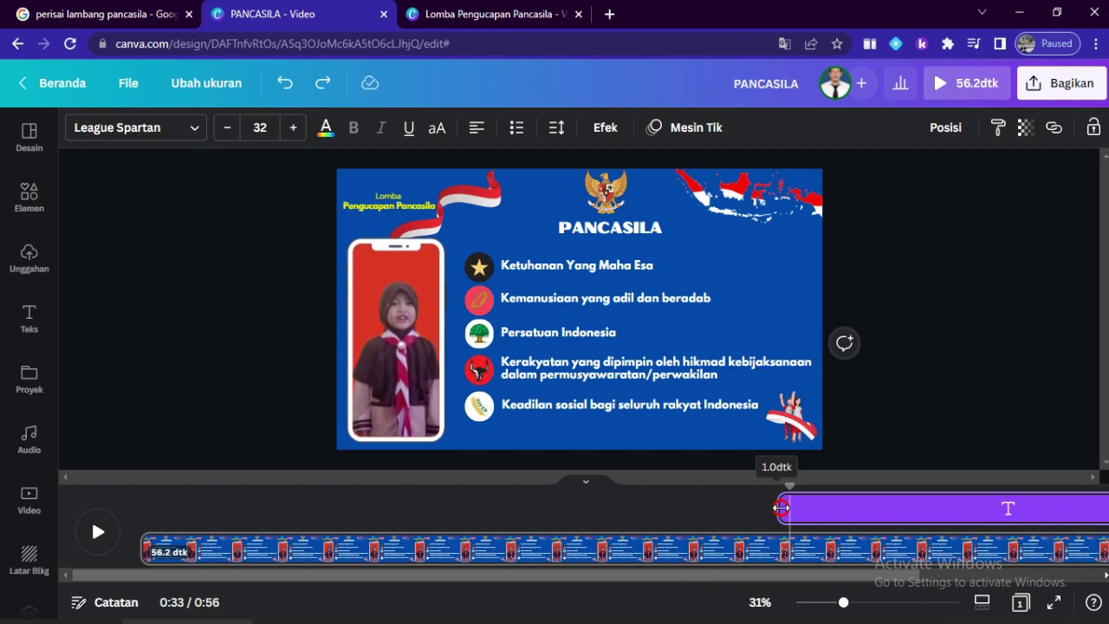
left_click_drag(782, 507, 726, 507)
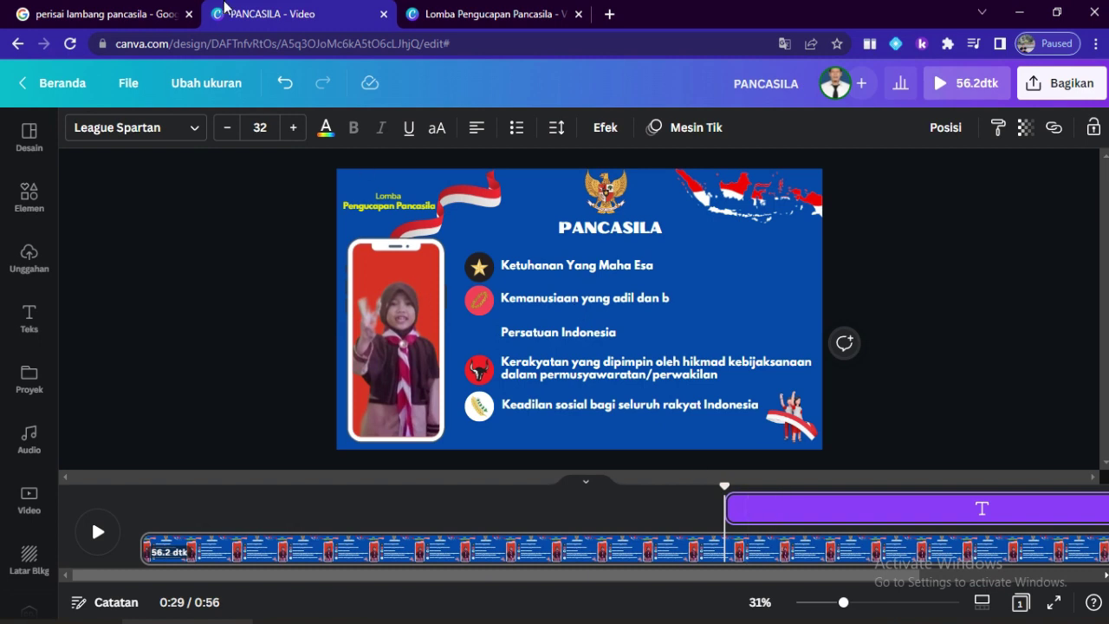
left_click(283, 94)
left_click(285, 89)
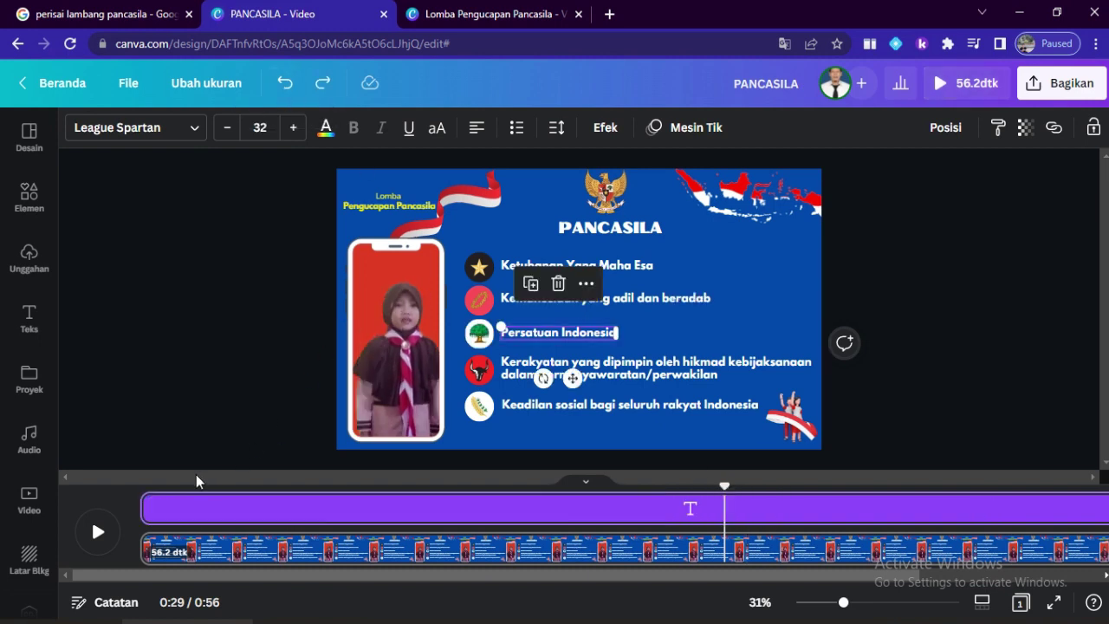
- Trim the "Persatuan Indonesia" text's start to about 33 seconds and check it against the Word timing list
left_click_drag(156, 511, 801, 528)
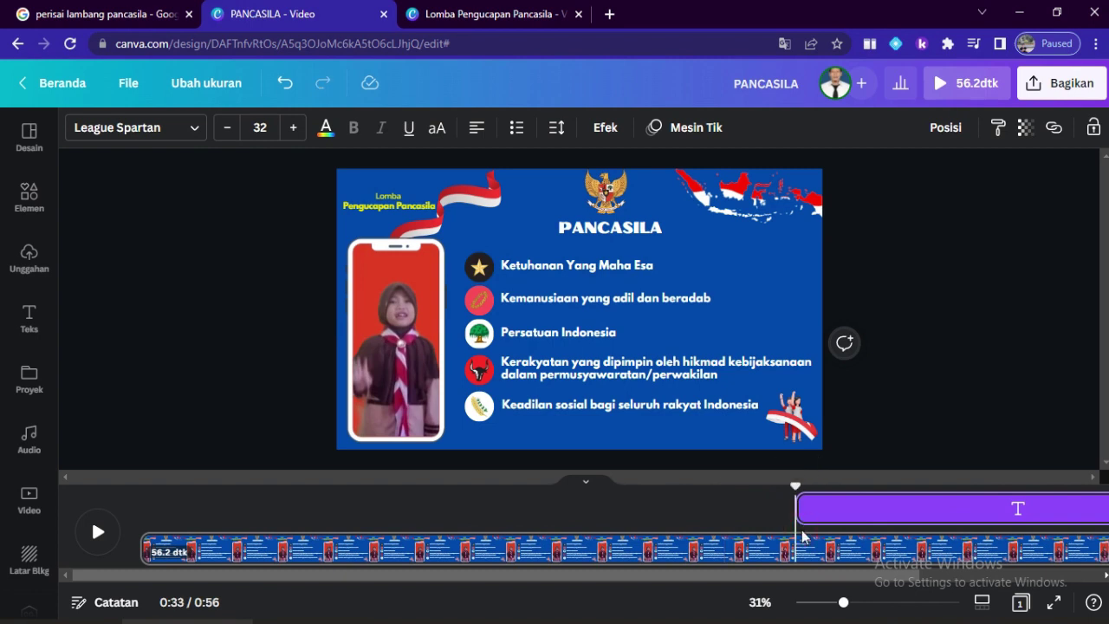
left_click(480, 378)
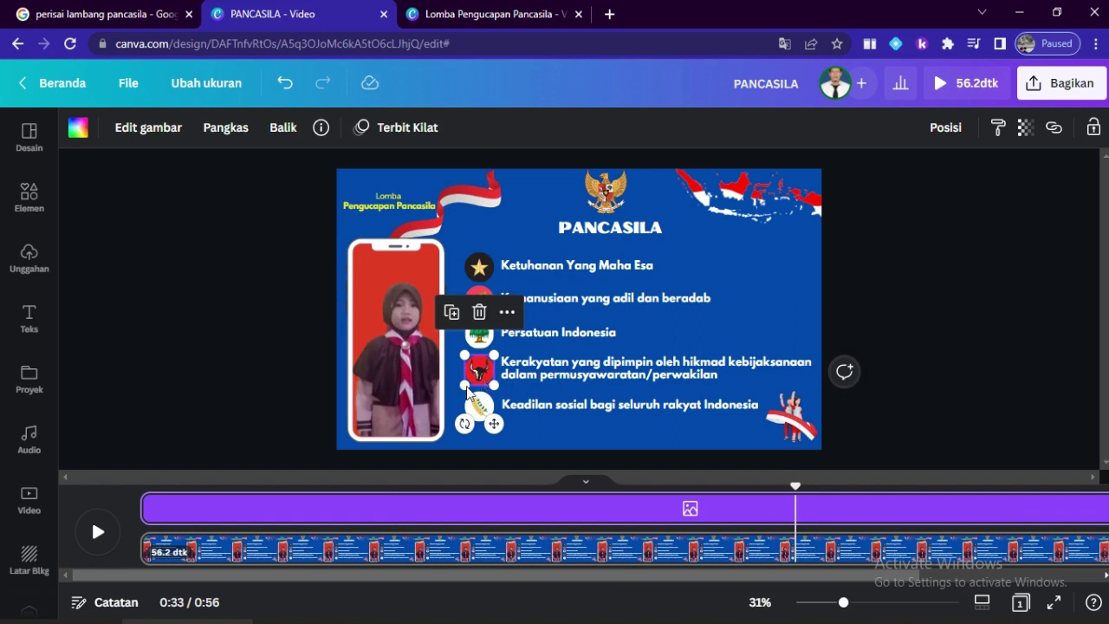
left_click(320, 568)
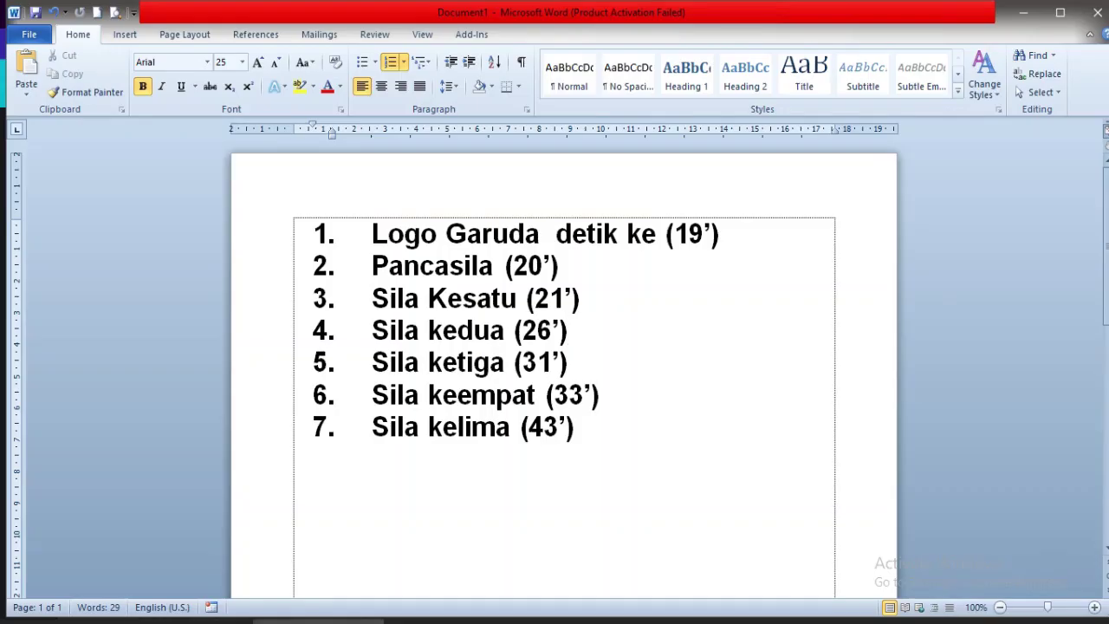
mouse_move(186, 621)
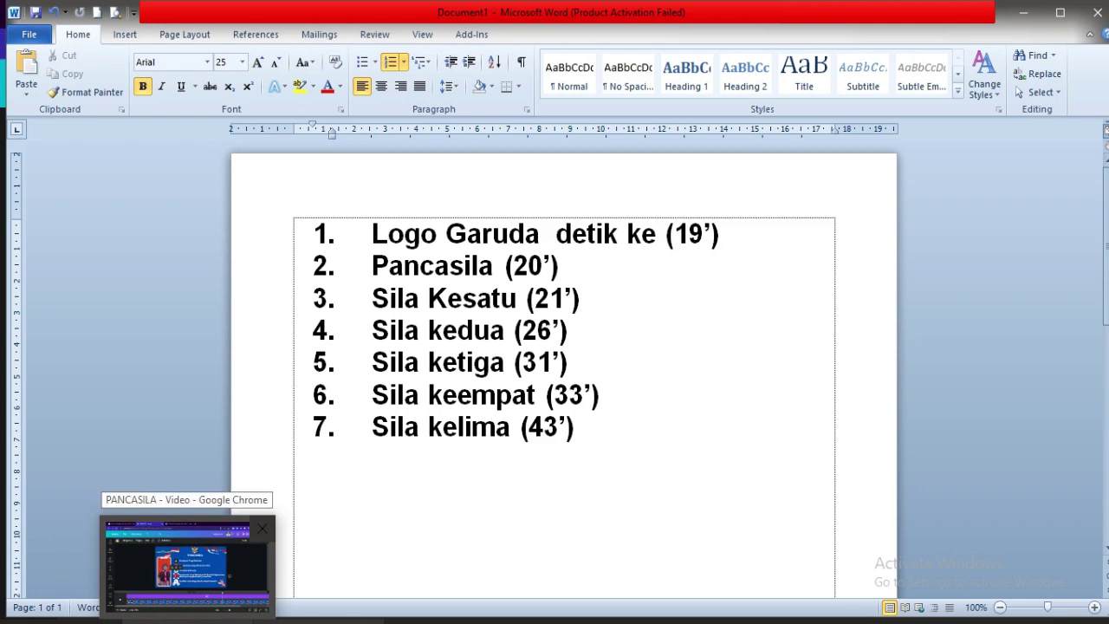
left_click(350, 611)
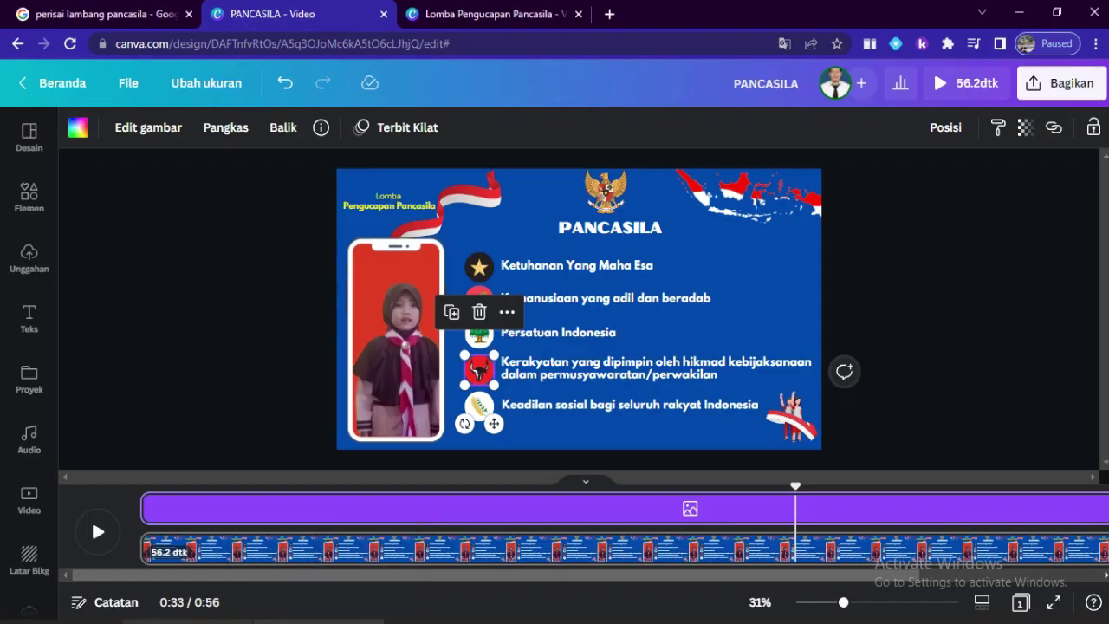
- Undo the "Persatuan Indonesia" text's timing trims and trim its start to about 31 seconds
left_click(564, 334)
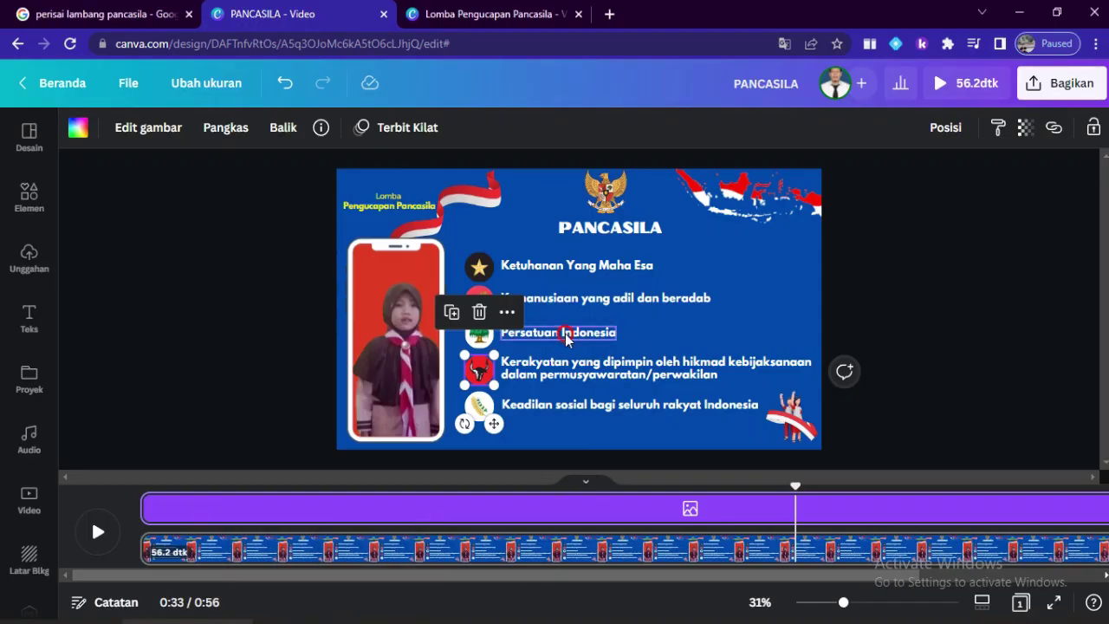
left_click_drag(796, 506, 775, 505)
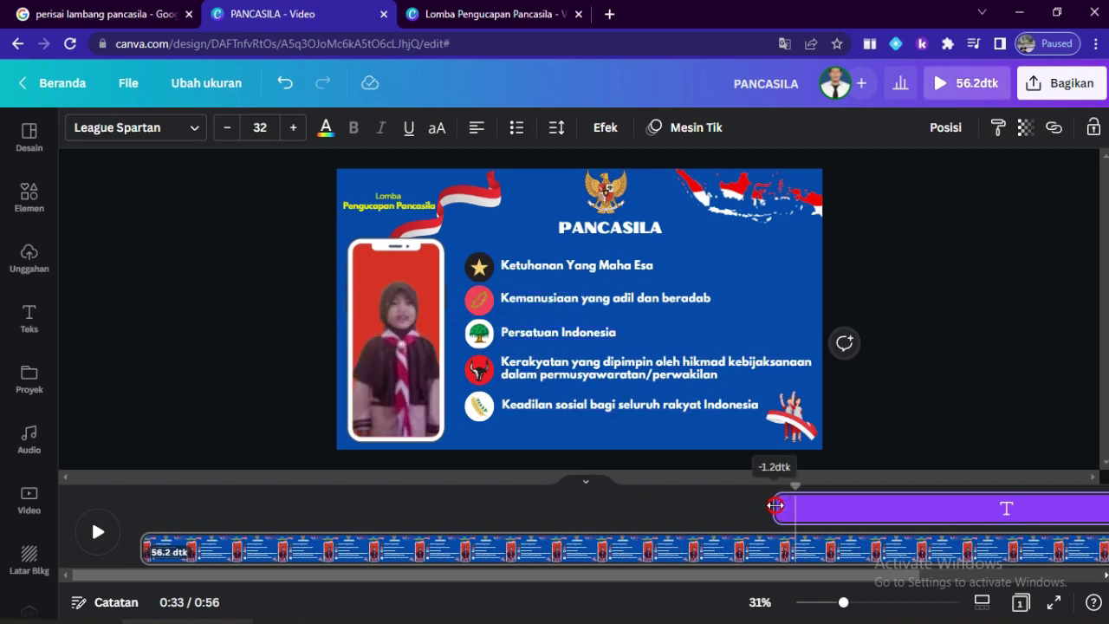
left_click(285, 83)
left_click(285, 83)
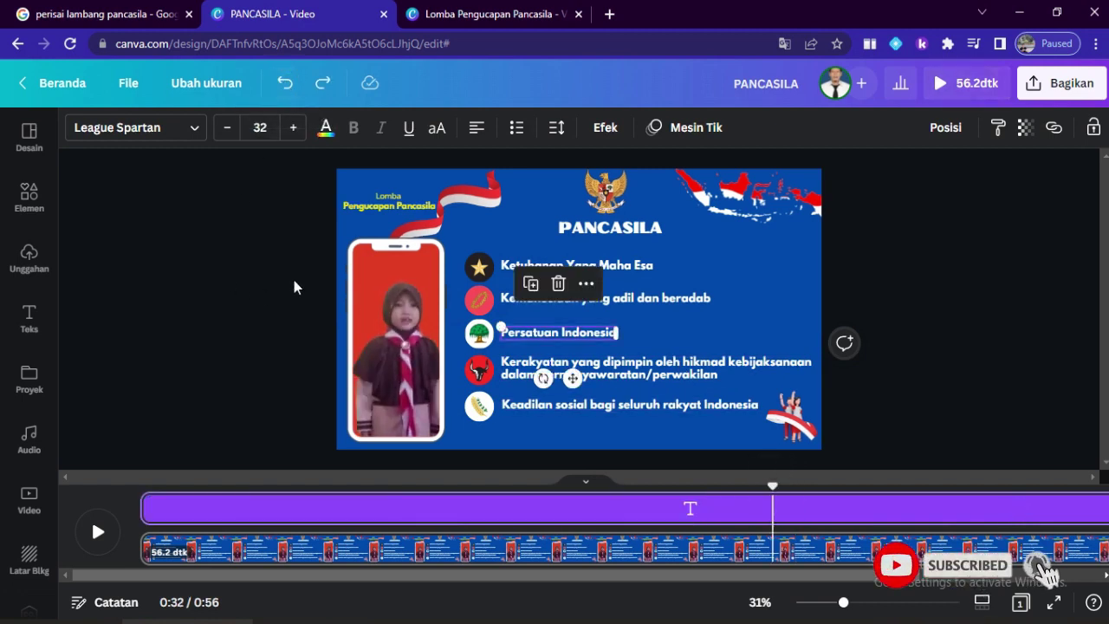
left_click_drag(147, 508, 764, 526)
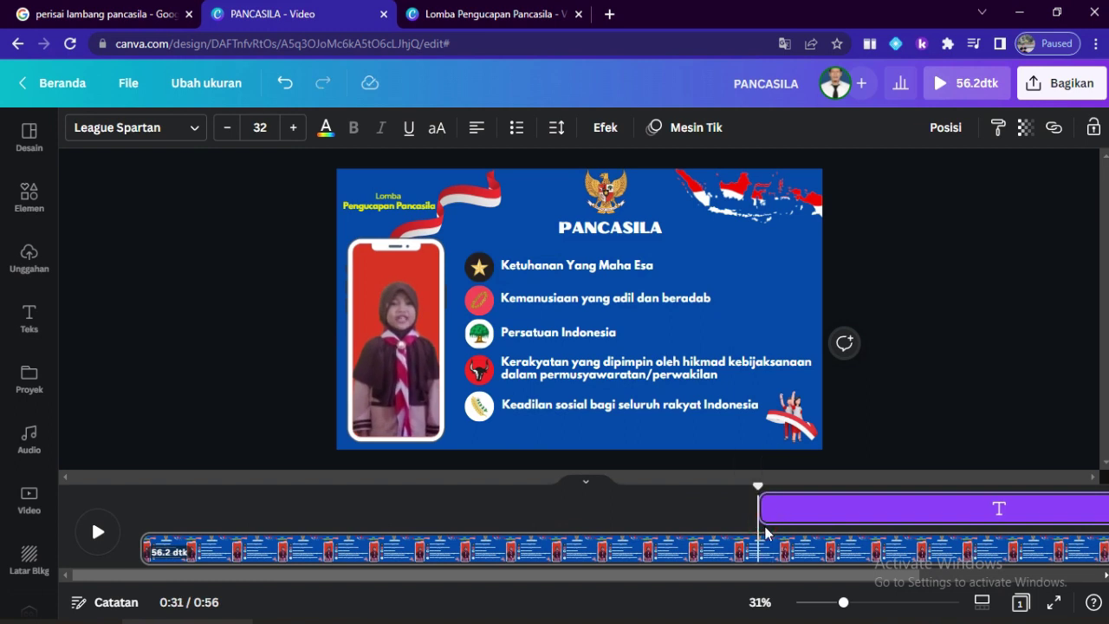
- Look up the fourth principle's time in the Word list and trim the bull icon's start to about 33 seconds
left_click(481, 374)
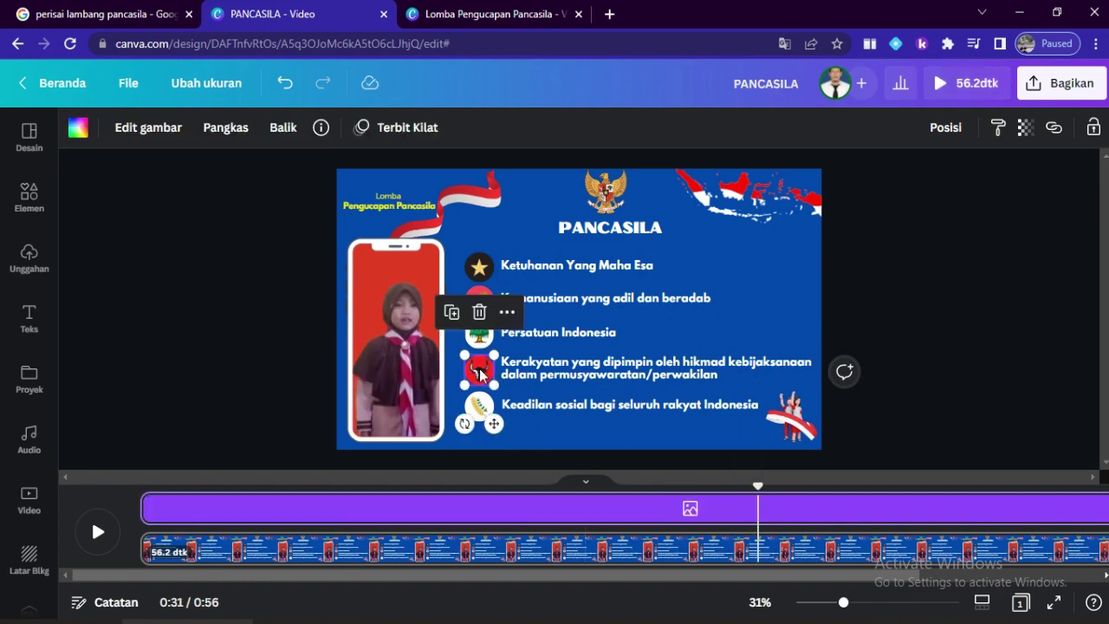
left_click(317, 567)
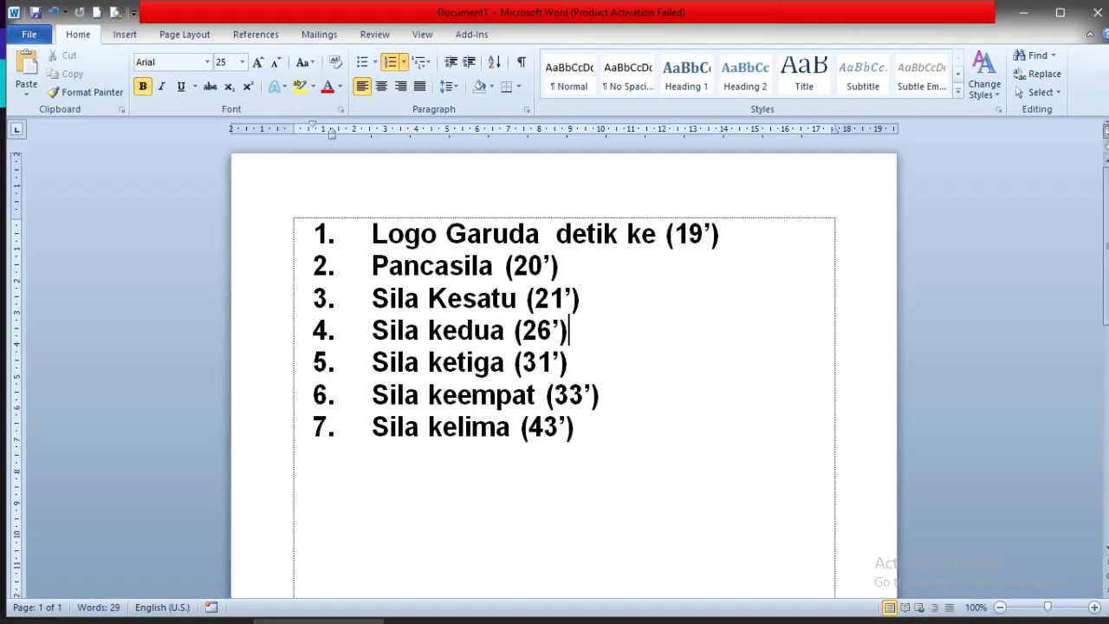
mouse_move(186, 620)
left_click(199, 598)
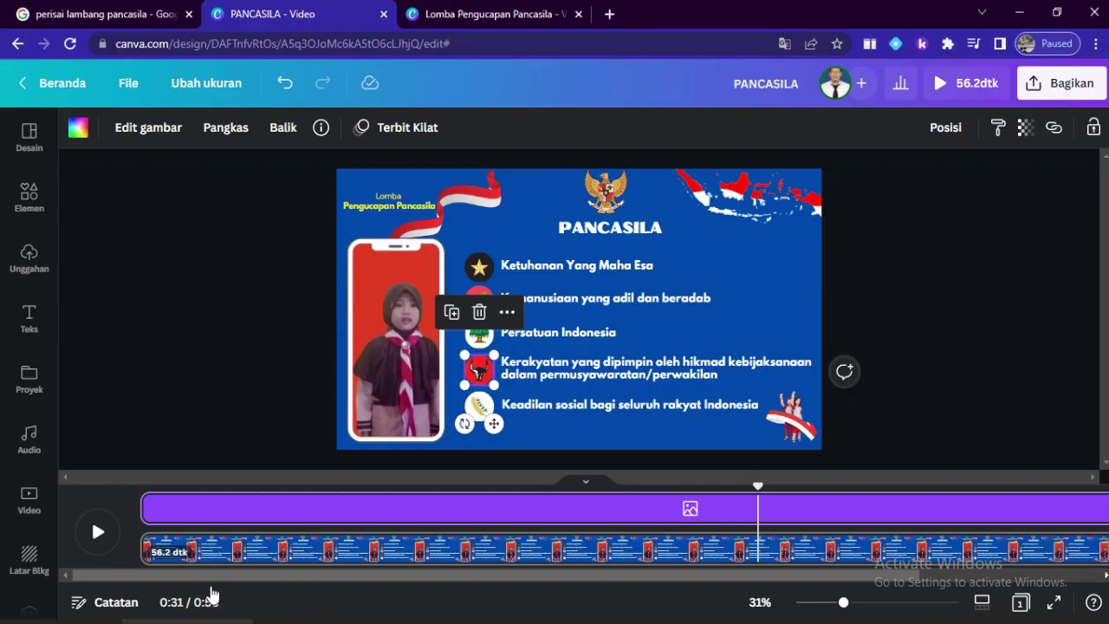
left_click_drag(146, 510, 794, 523)
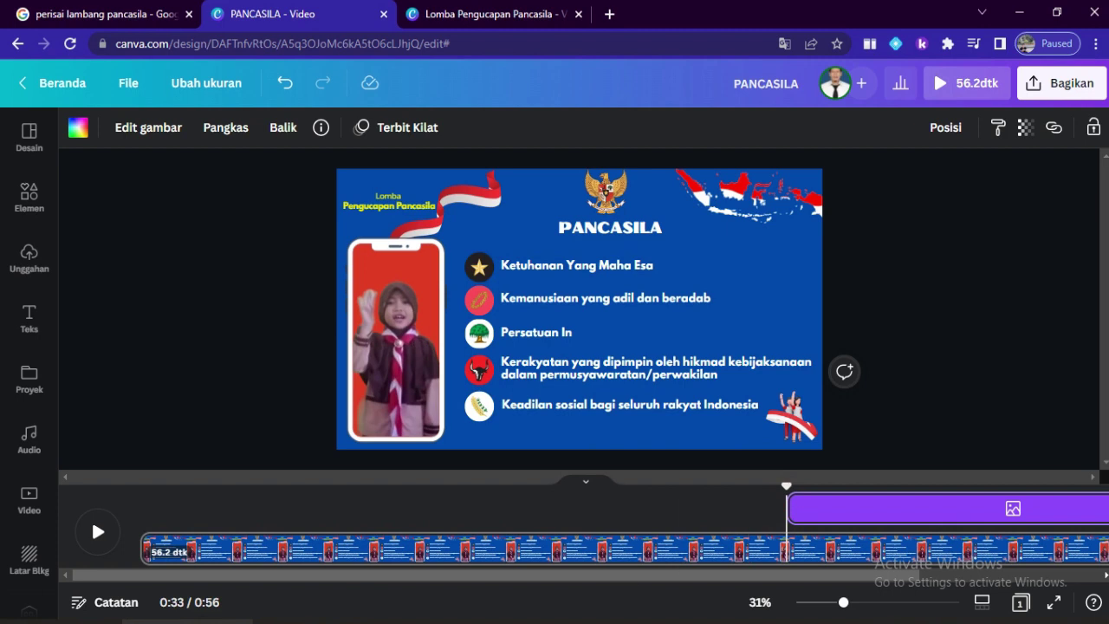
- Recheck the Word timing list and trim the start of the "Kerakyatan yang dipimpin oleh hikmad kebijaksanaan" text to about 33 seconds
mouse_move(319, 622)
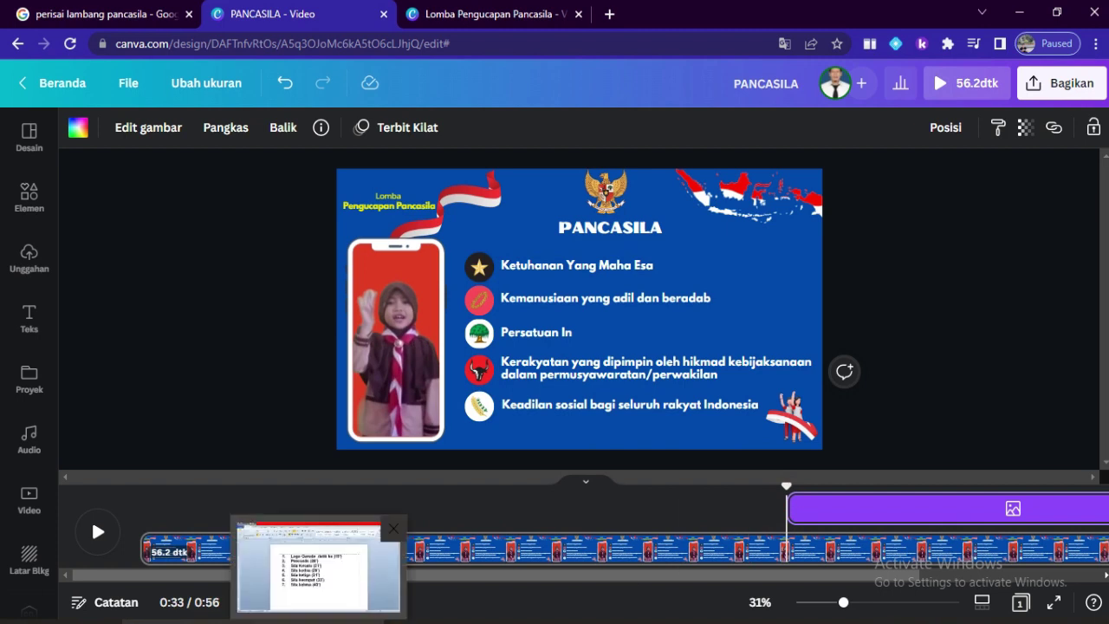
left_click(562, 380)
mouse_move(186, 623)
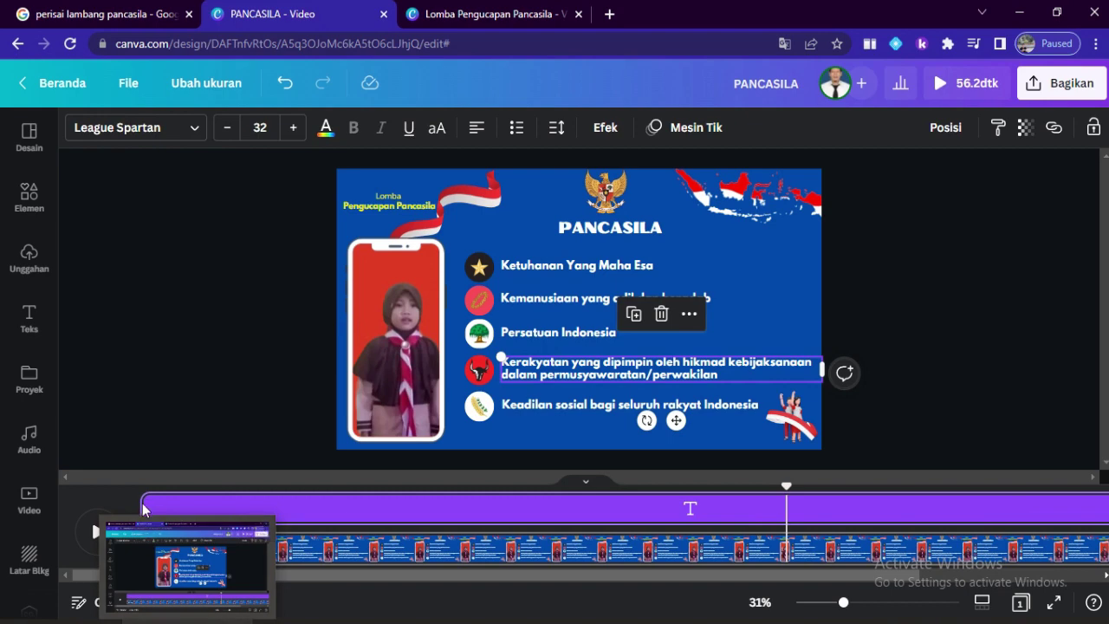
left_click(320, 568)
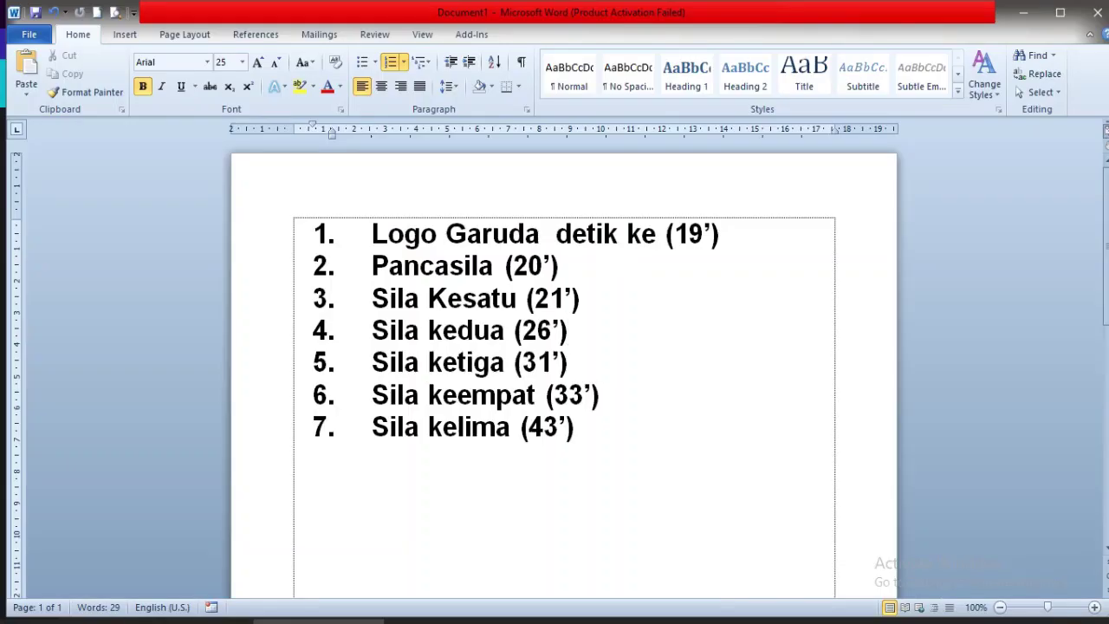
mouse_move(186, 623)
left_click(164, 555)
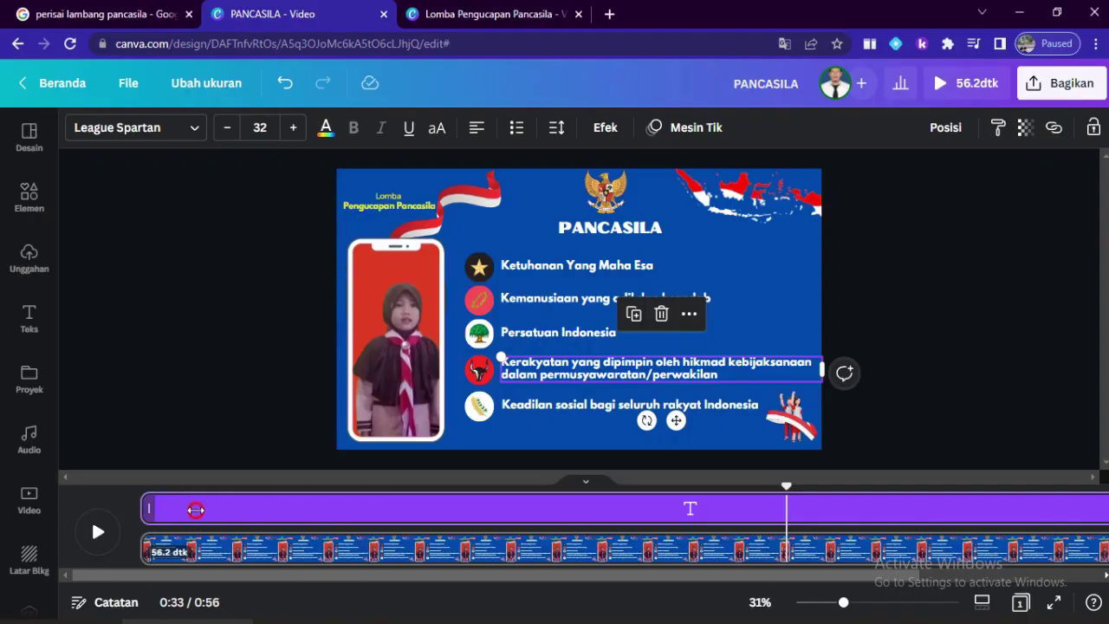
left_click_drag(196, 509, 798, 539)
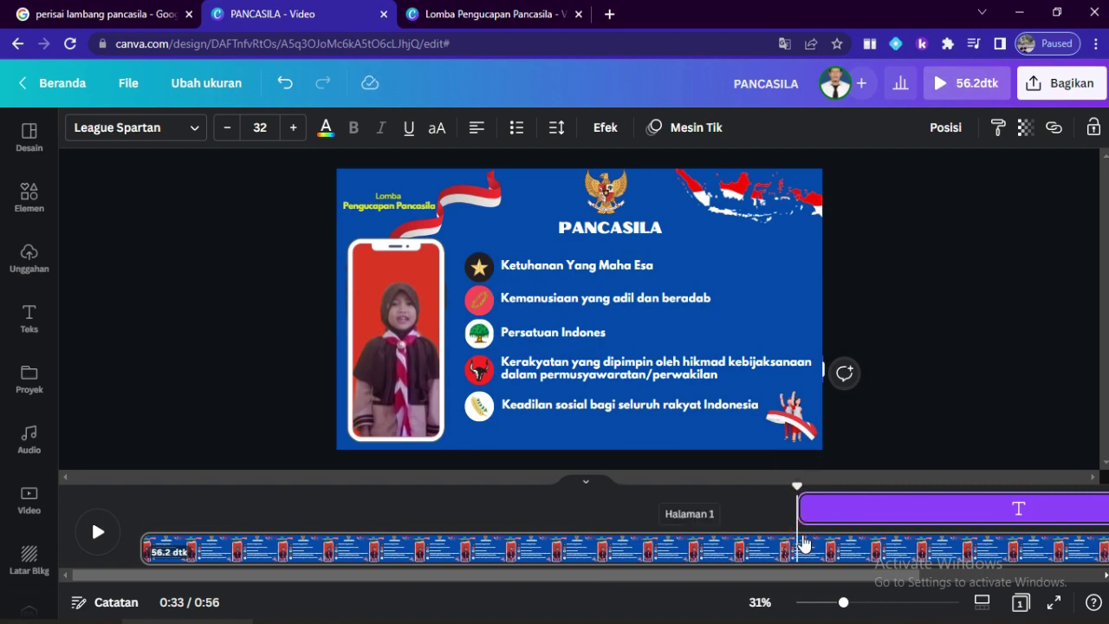
- Look up the fifth principle's time in the Word list and trim the rice-and-cotton icon's start to about 43 seconds
left_click(478, 416)
left_click(317, 621)
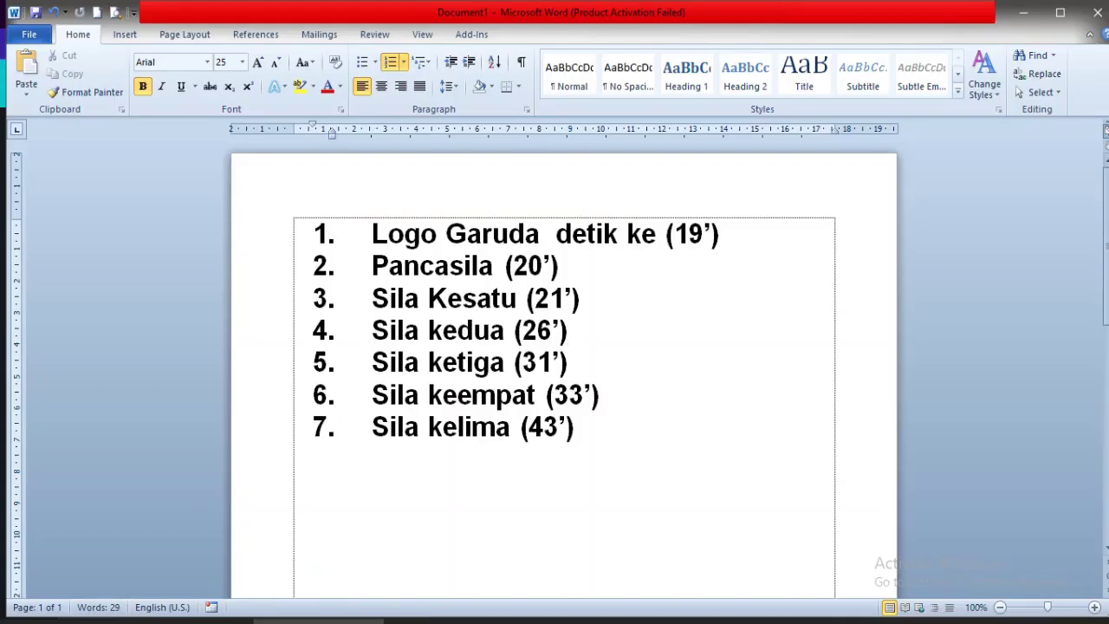
mouse_move(185, 621)
left_click(217, 555)
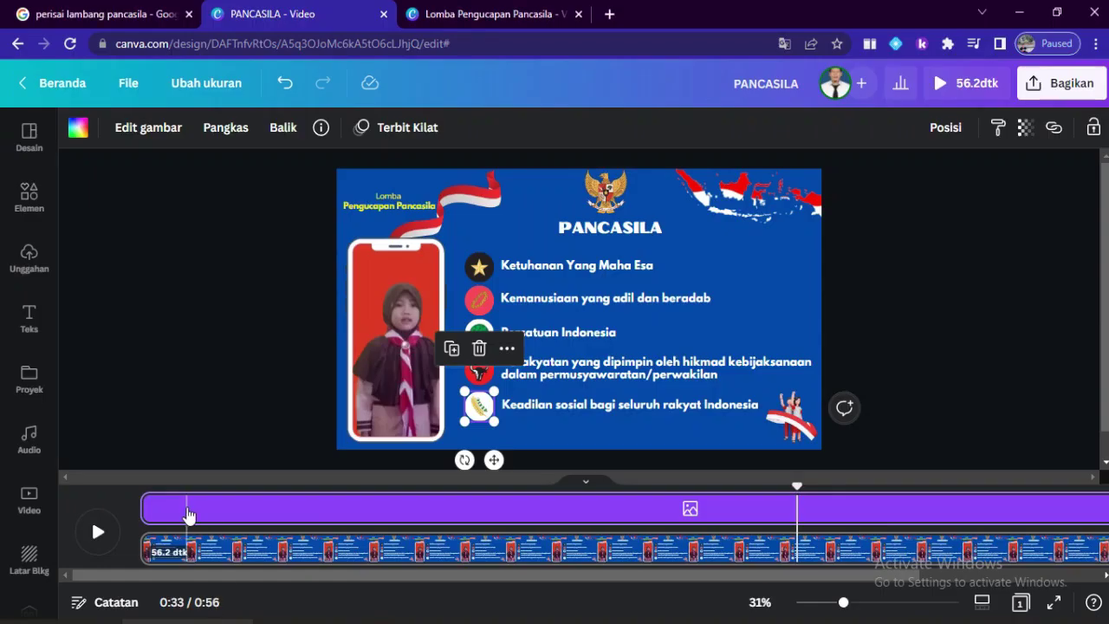
left_click_drag(244, 518, 904, 534)
mouse_move(914, 534)
left_mouse_down()
mouse_move(972, 527)
mouse_move(855, 511)
mouse_move(942, 515)
mouse_move(914, 530)
left_mouse_up()
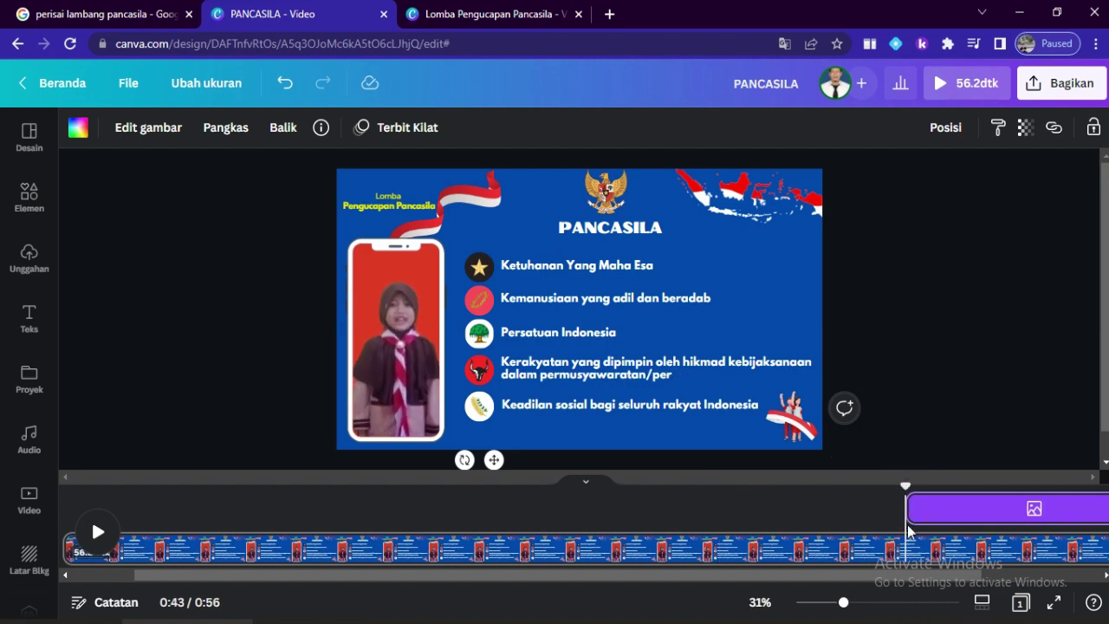
- Trim the start of the "Keadilan sosial bagi seluruh rakyat Indonesia" text to about 43 seconds, matching the fifth principle's icon
mouse_move(317, 623)
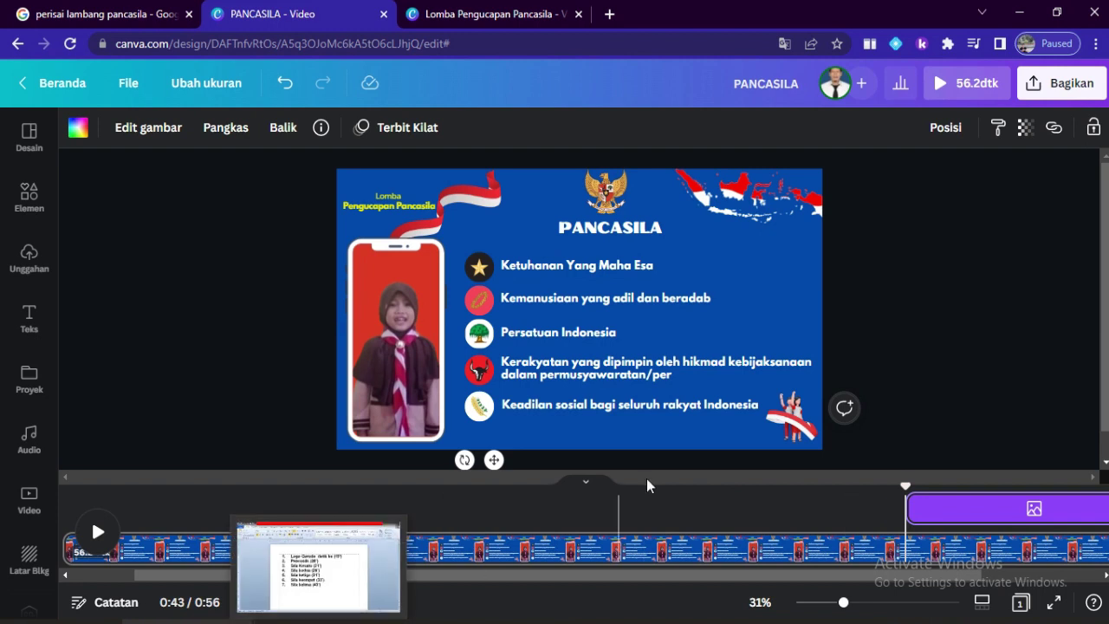
left_click(612, 405)
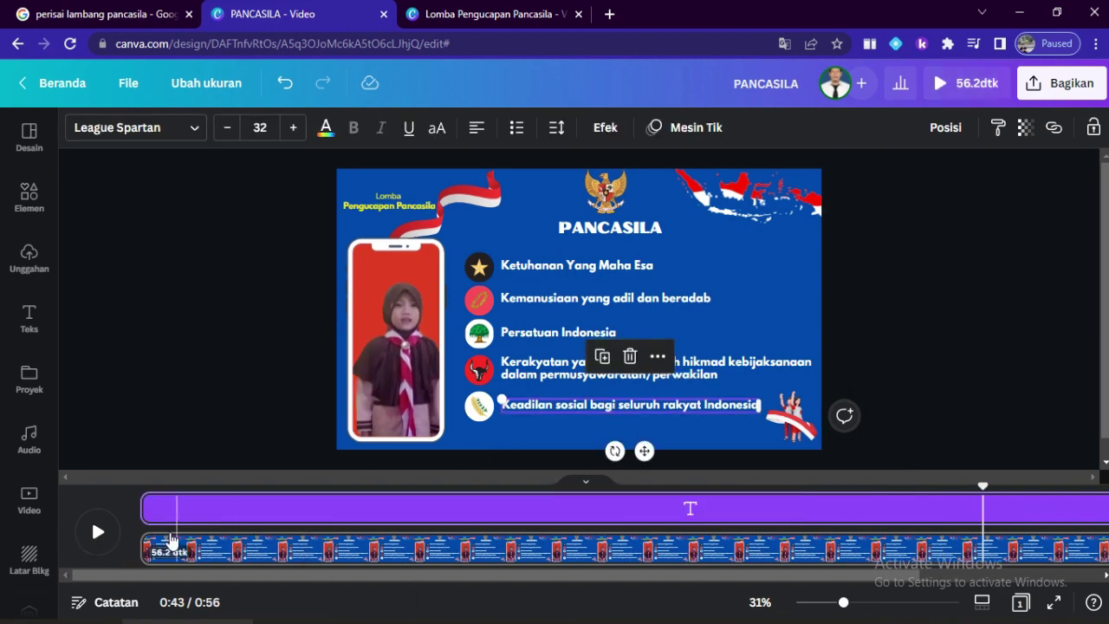
left_click_drag(147, 514, 913, 537)
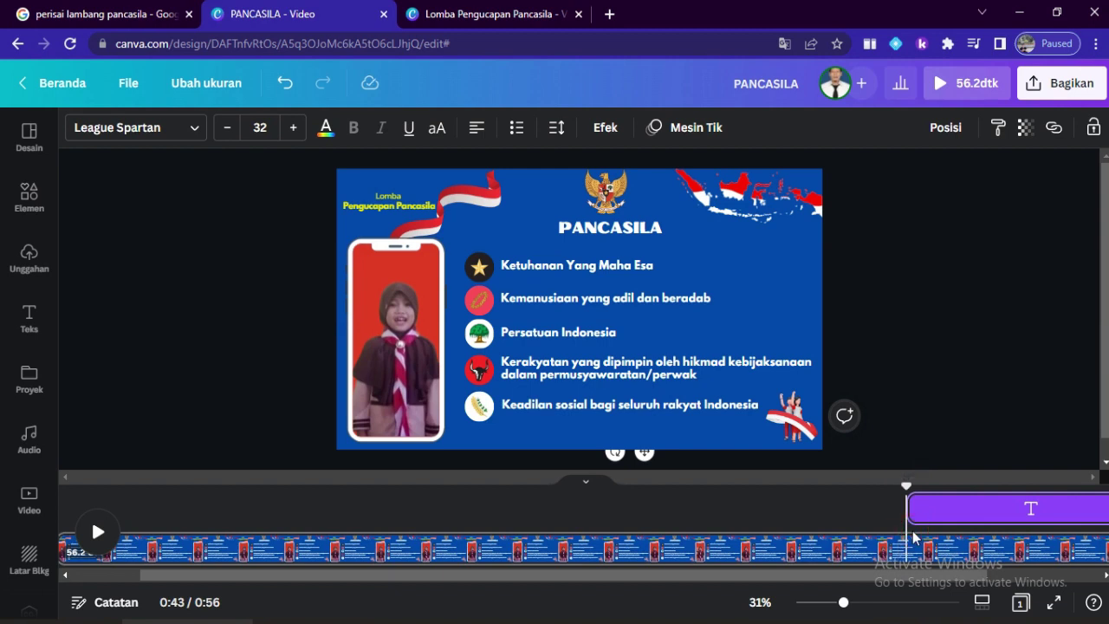
- Check the trimmed text's span along the timeline and play the full video preview from the beginning
left_click_drag(795, 577, 947, 584)
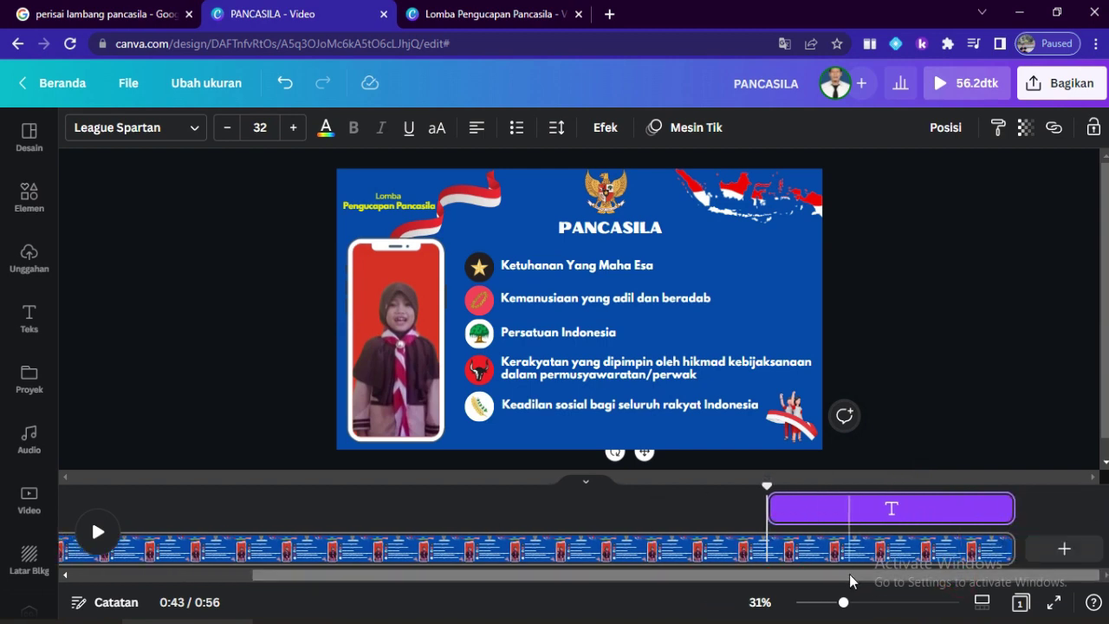
left_click_drag(849, 582, 543, 604)
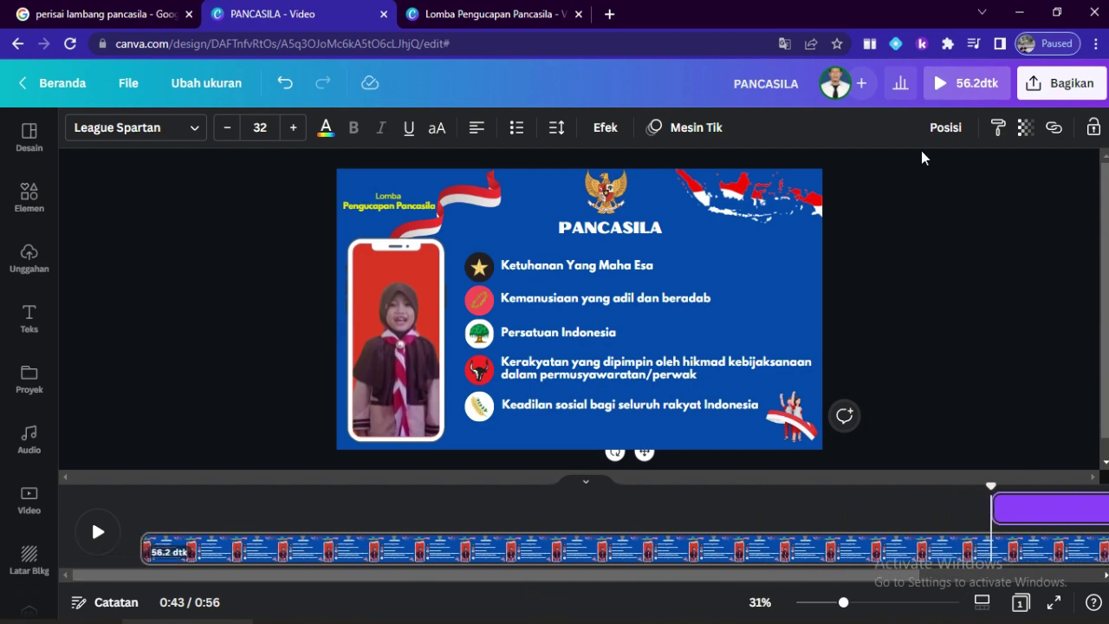
left_click(946, 87)
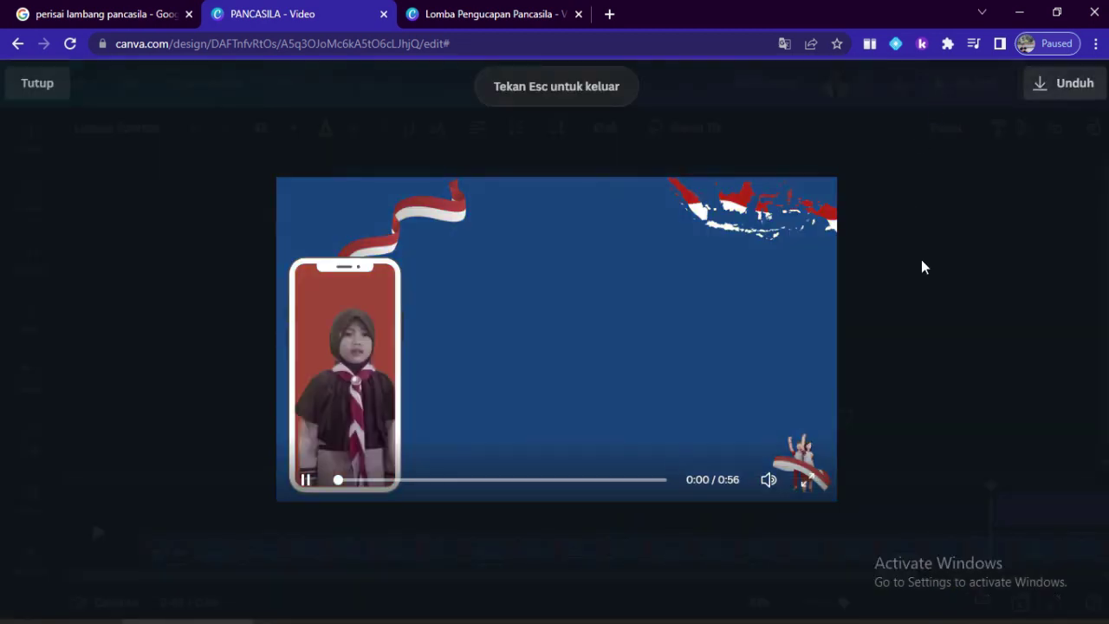